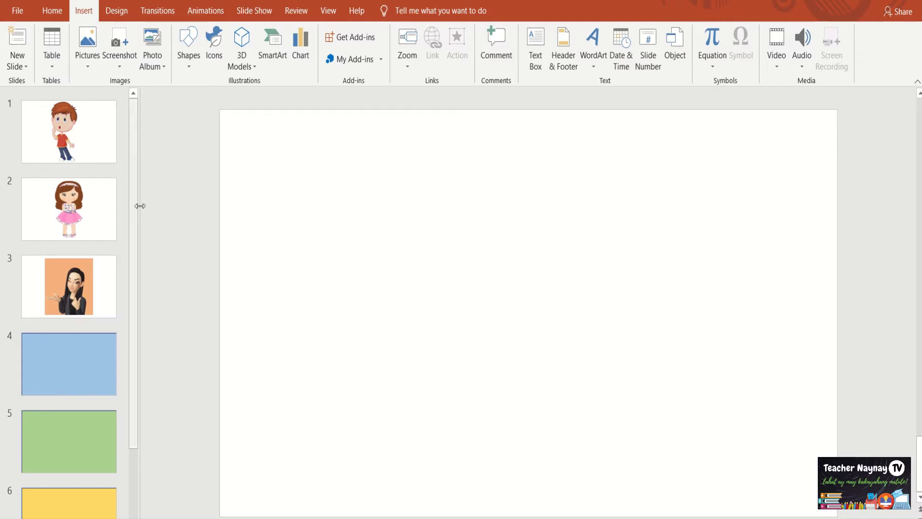
- Copy the boy picture from slide 1
left_click(115, 135)
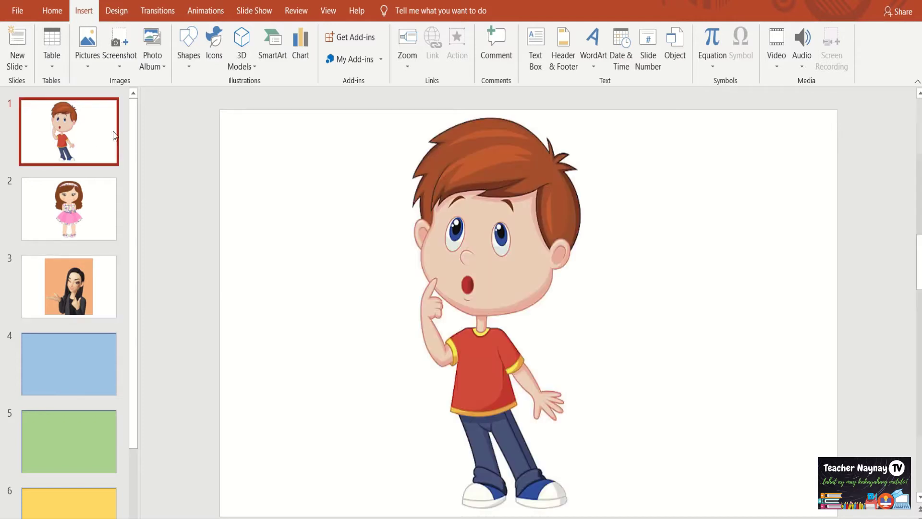
left_click(455, 266)
right_click(458, 265)
left_click(498, 290)
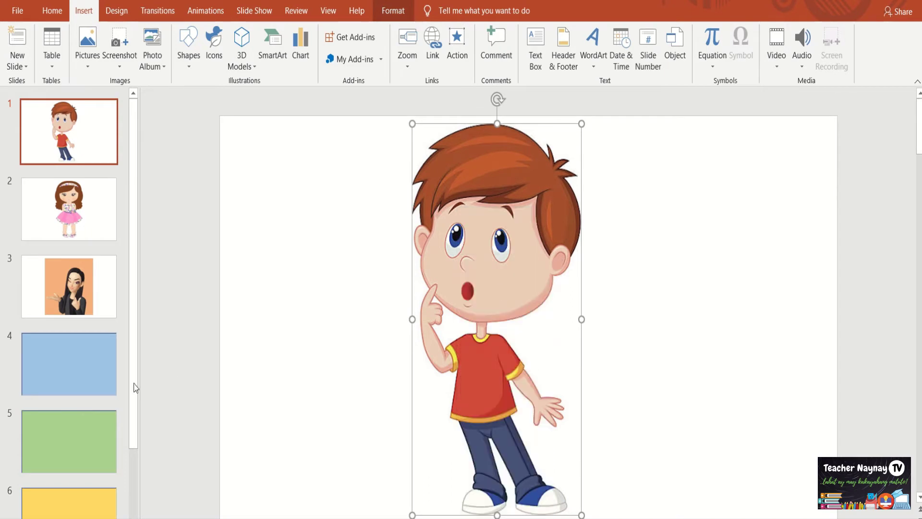
- Switch to the blue slide 4
left_click(117, 387)
right_click(301, 351)
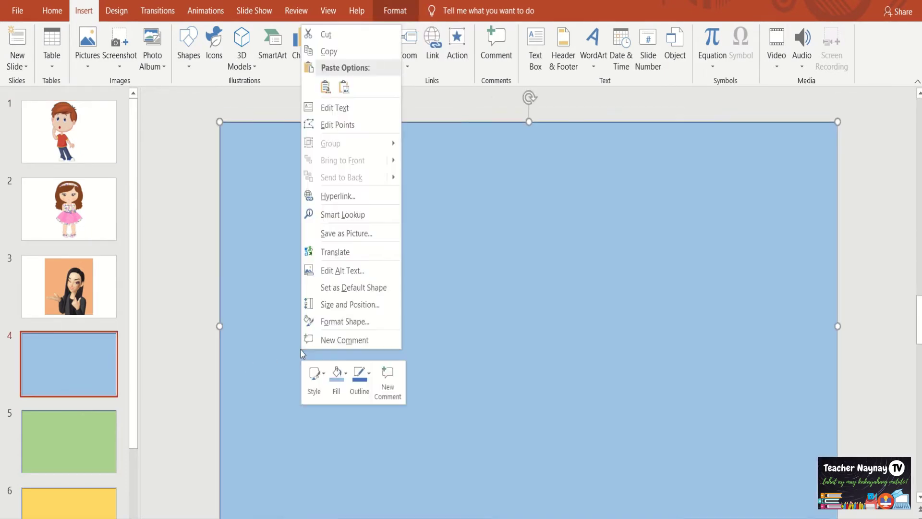
left_click(194, 354)
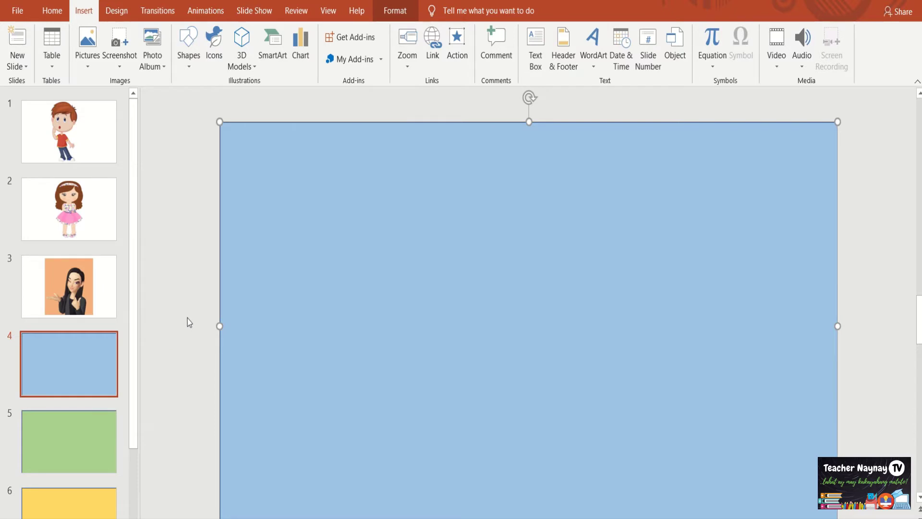
- Paste the boy picture twice on blue slide 4, one copy left and one right
right_click(307, 299)
left_click(354, 291)
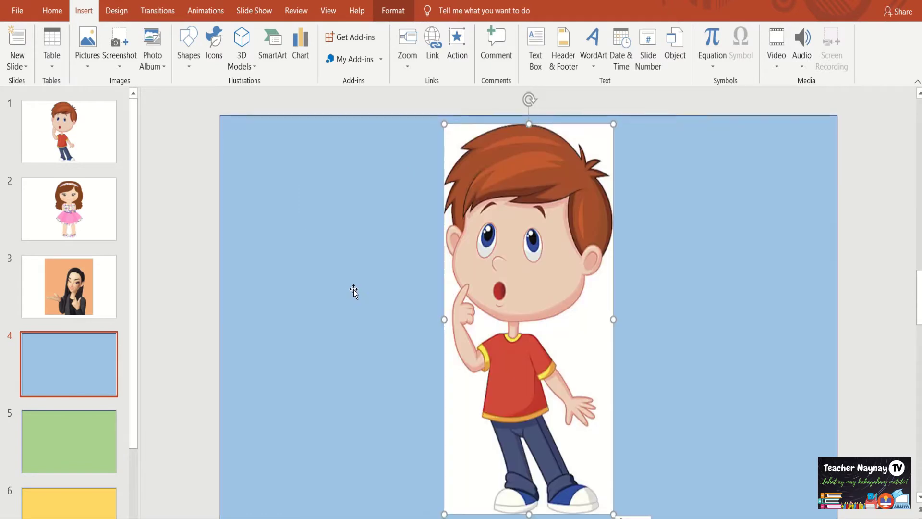
left_click_drag(482, 290, 313, 288)
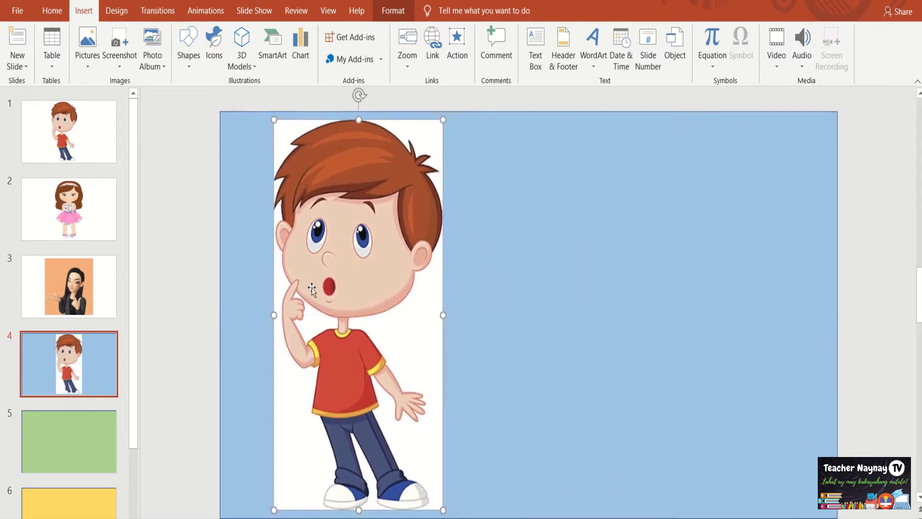
right_click(338, 312)
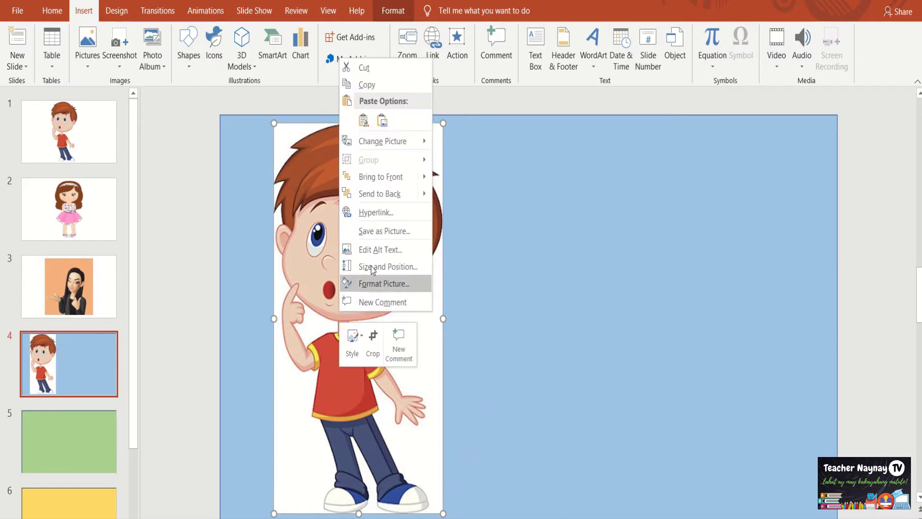
left_click(364, 120)
left_click_drag(488, 284, 615, 280)
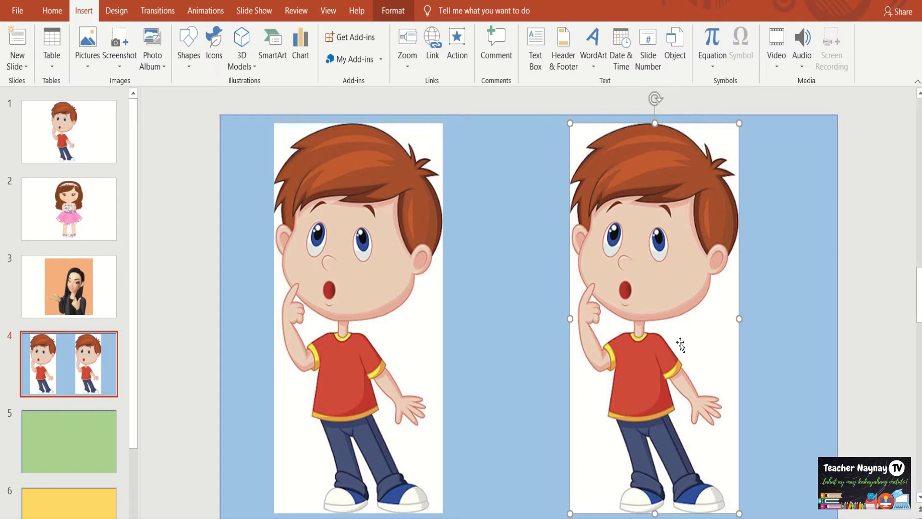
left_click(299, 380)
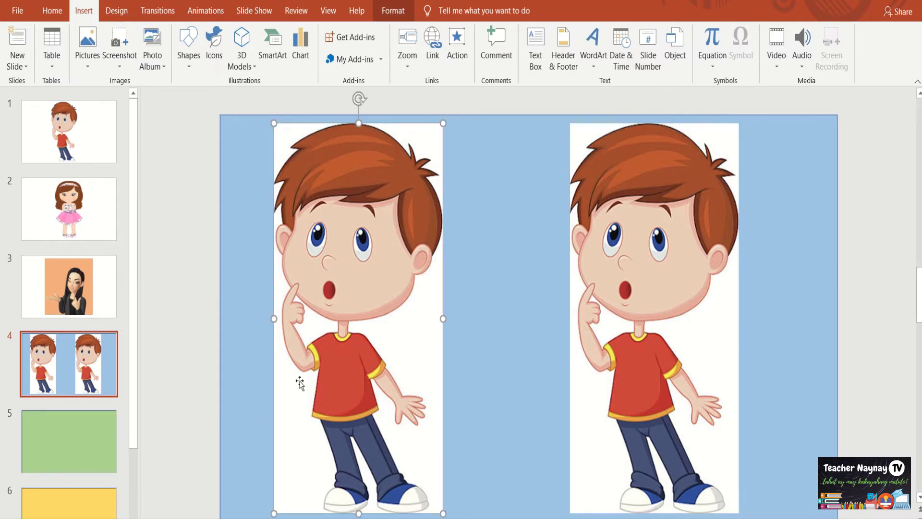
left_click(658, 440)
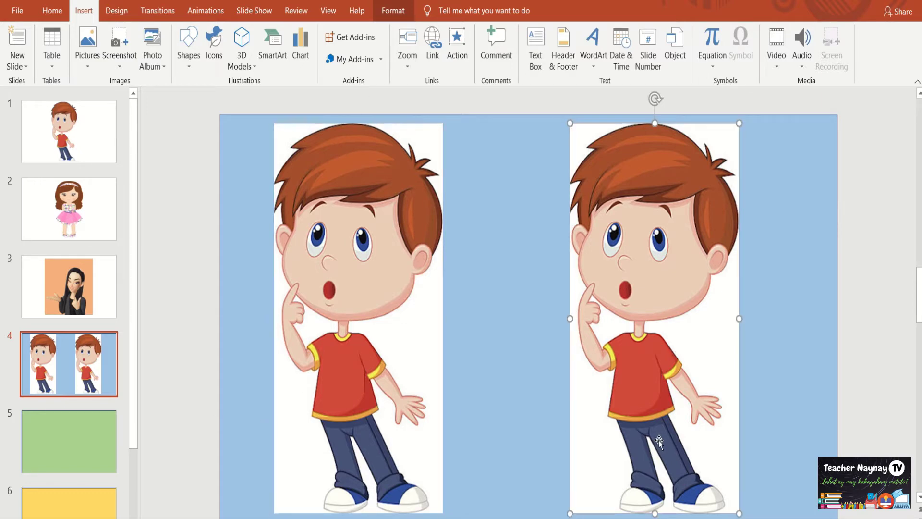
left_click(837, 380)
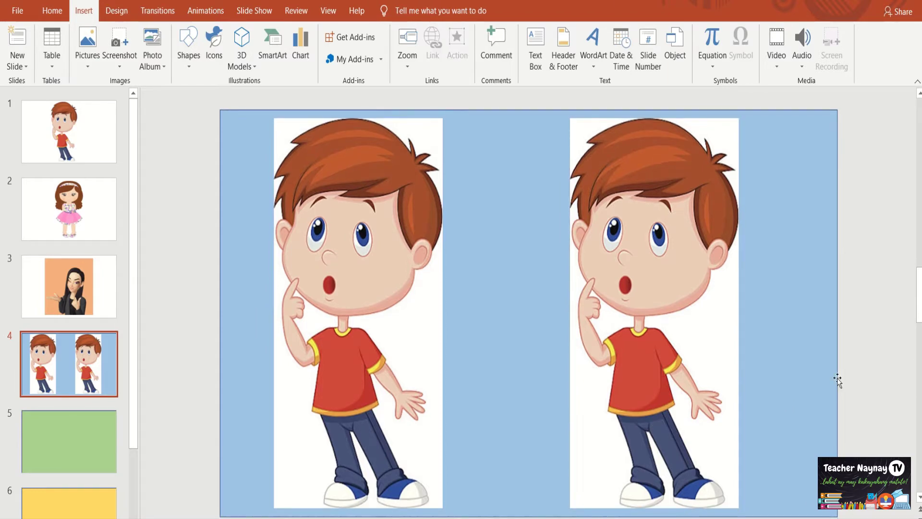
- Apply Remove Background to the right boy picture, accepting the default cut-out
left_click(679, 325)
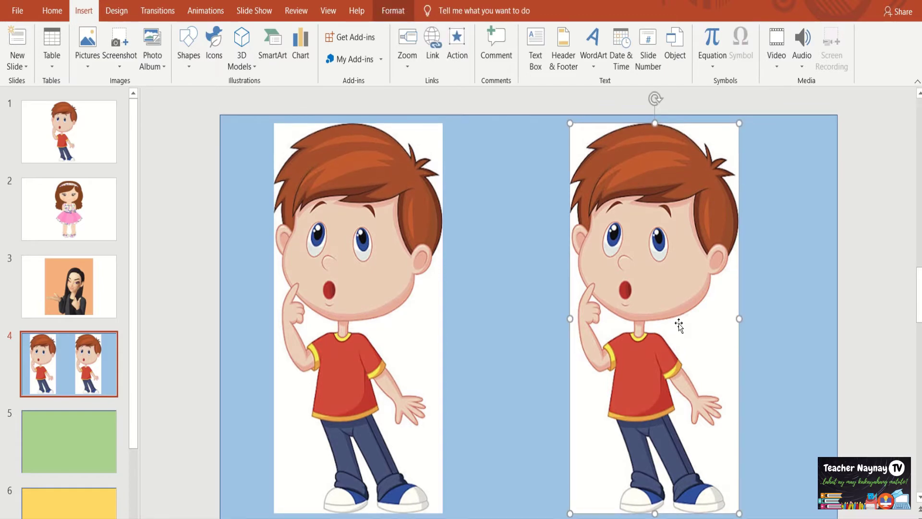
left_click(395, 12)
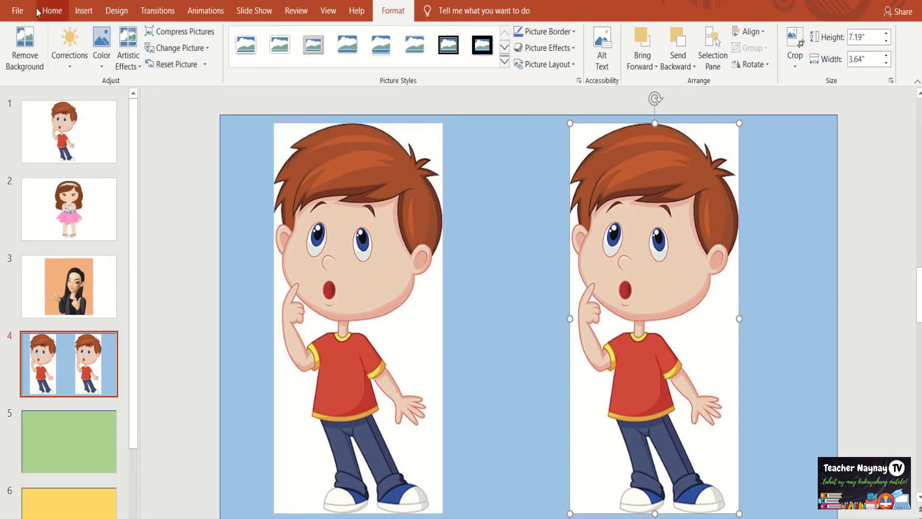
left_click(24, 44)
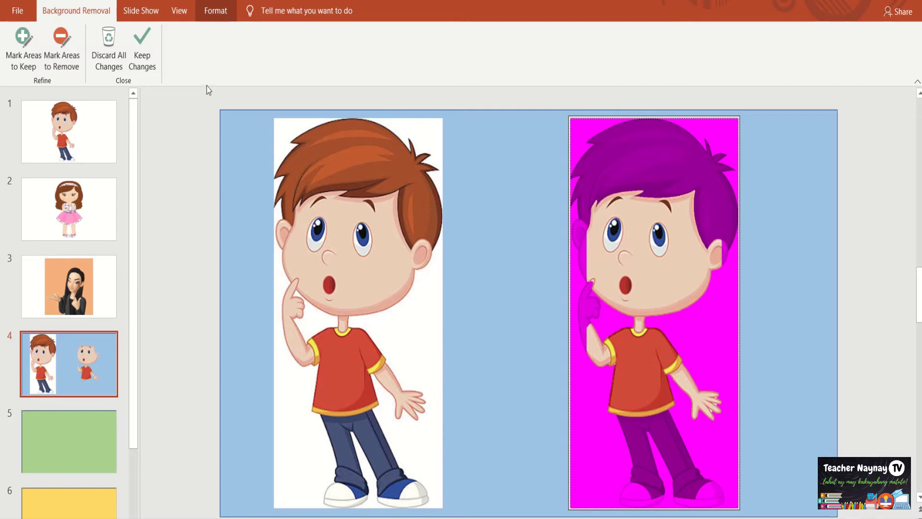
left_click(147, 66)
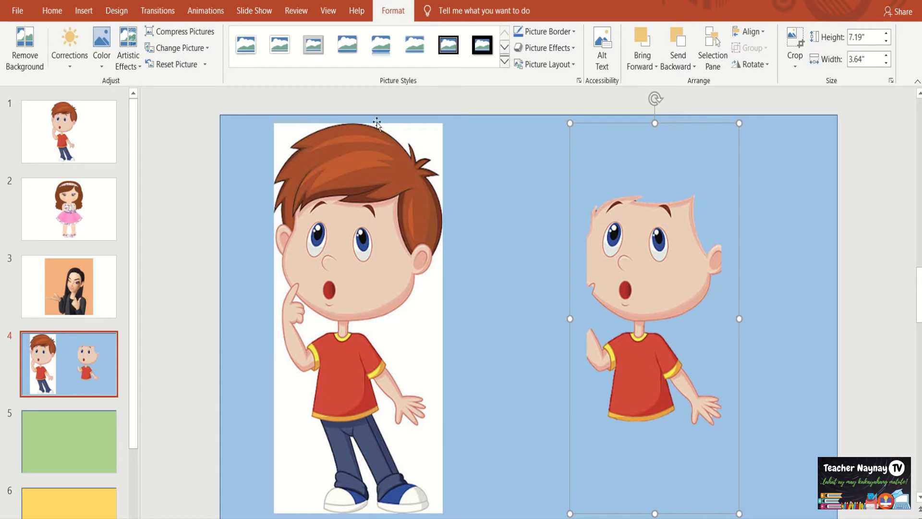
- Undo the cut-out and reopen Remove Background on the right boy, in Mark Areas to Keep mode
key("ctrl+z")
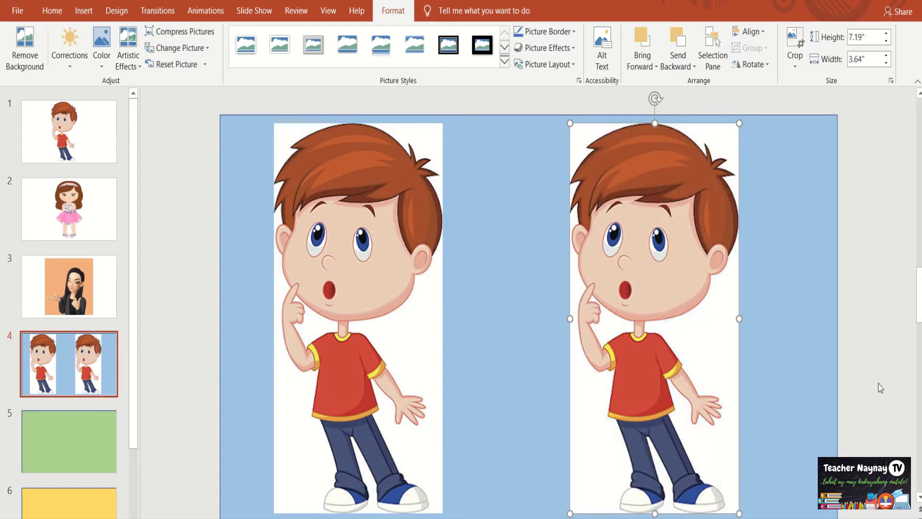
left_click(876, 379)
left_click(702, 330)
left_click(19, 45)
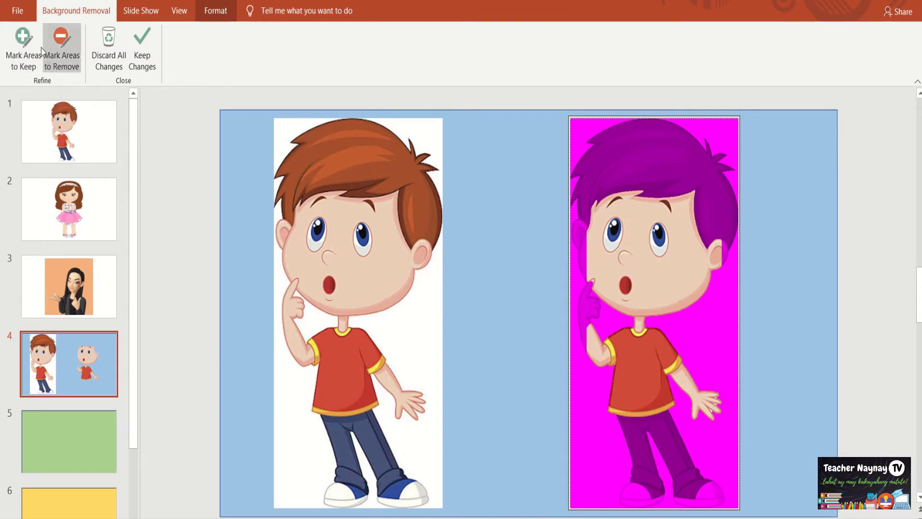
left_click(21, 71)
left_click(18, 56)
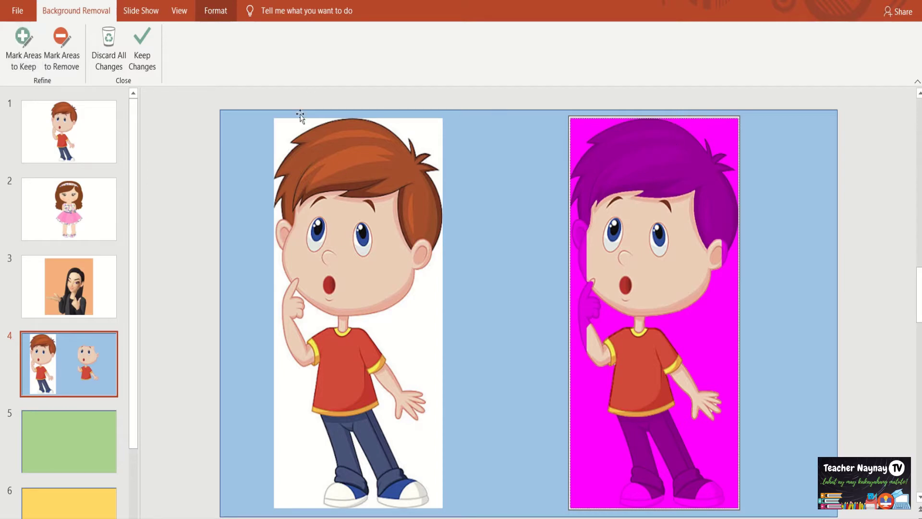
- Mark the right boy's face edge, both eyes, hair, trousers and shoe as areas to keep
left_click(16, 64)
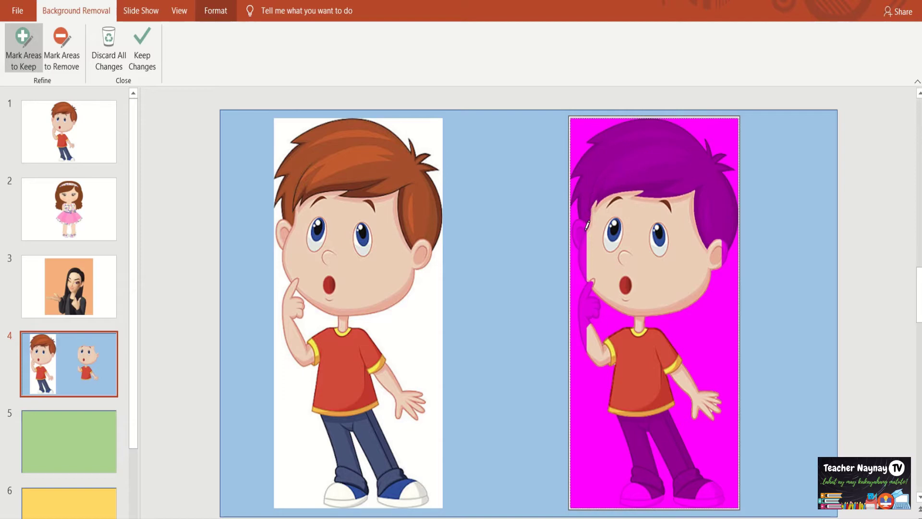
mouse_move(585, 229)
left_mouse_down()
mouse_move(579, 224)
mouse_move(586, 260)
left_mouse_up()
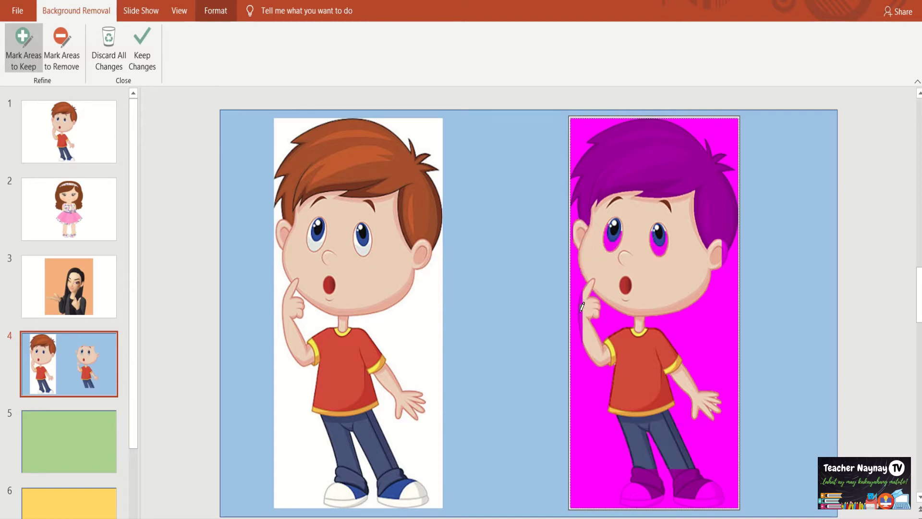
left_click(611, 236)
left_click(669, 240)
mouse_move(587, 205)
left_mouse_down()
mouse_move(590, 188)
mouse_move(625, 154)
mouse_move(690, 166)
left_mouse_up()
mouse_move(674, 121)
left_mouse_down()
mouse_move(704, 166)
mouse_move(719, 221)
left_mouse_up()
left_click_drag(721, 181, 735, 229)
left_click(655, 186)
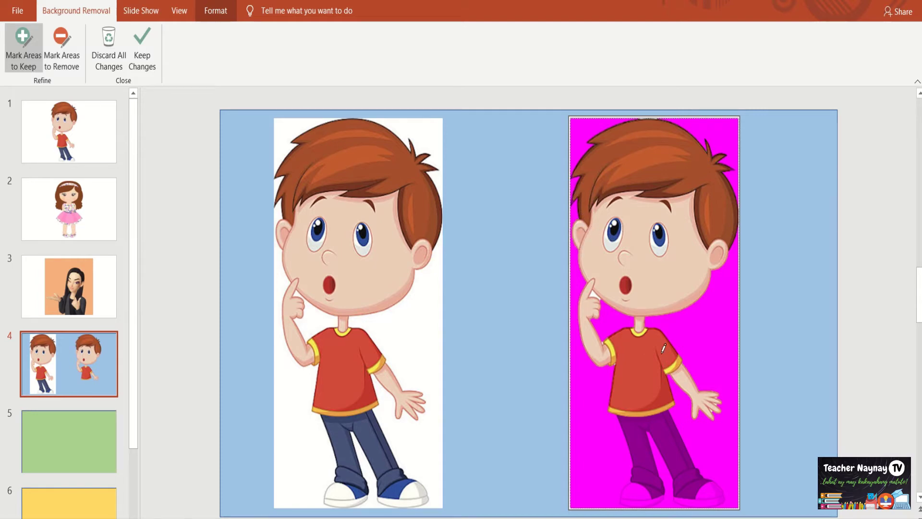
mouse_move(634, 417)
left_mouse_down()
mouse_move(649, 477)
mouse_move(632, 488)
mouse_move(656, 497)
mouse_move(635, 500)
mouse_move(711, 502)
mouse_move(722, 486)
mouse_move(706, 485)
left_mouse_up()
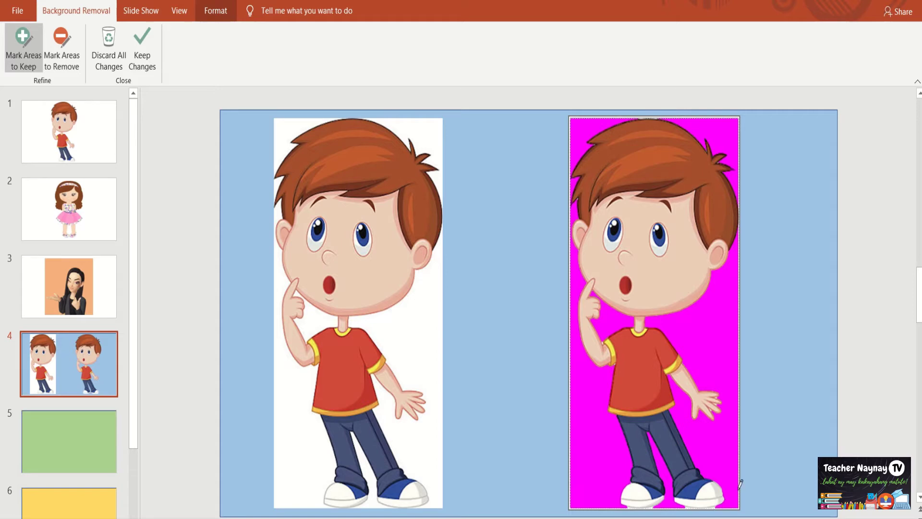
- Mark the tip of the right shoe to keep and apply the background removal
left_click(67, 50)
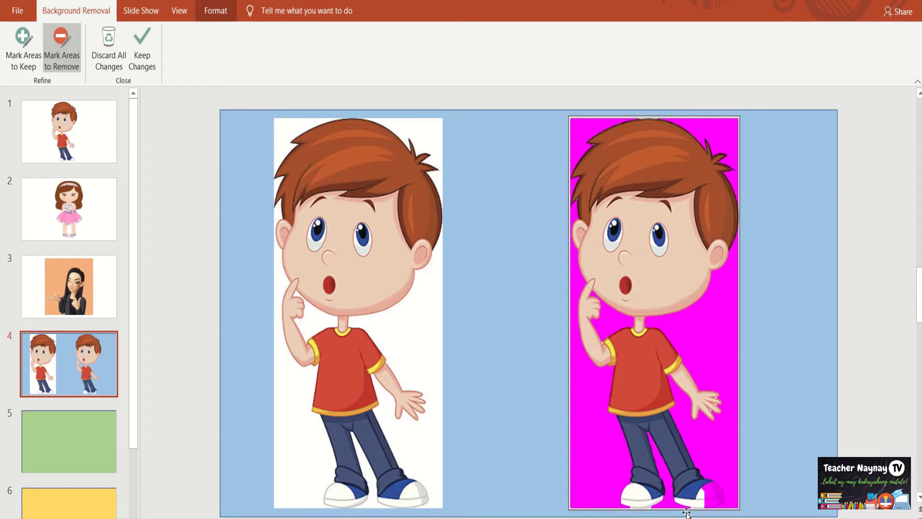
left_click(16, 54)
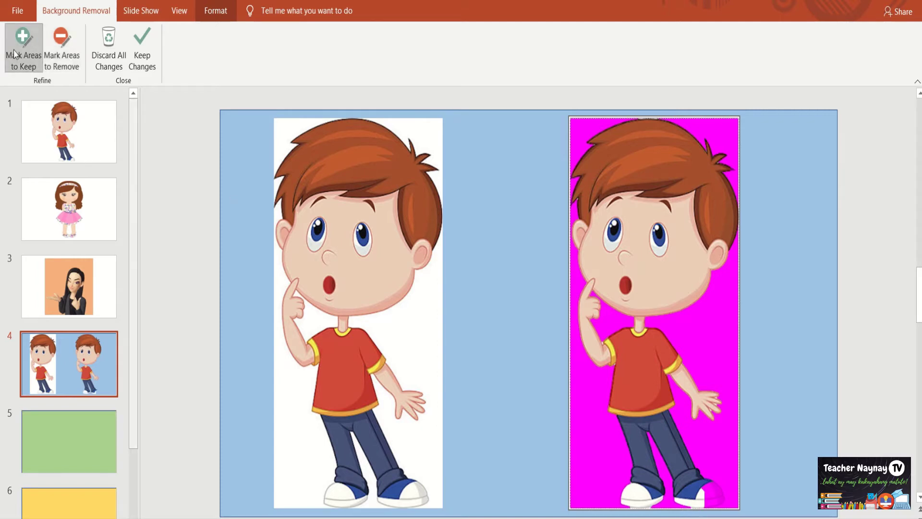
left_click_drag(711, 484, 724, 493)
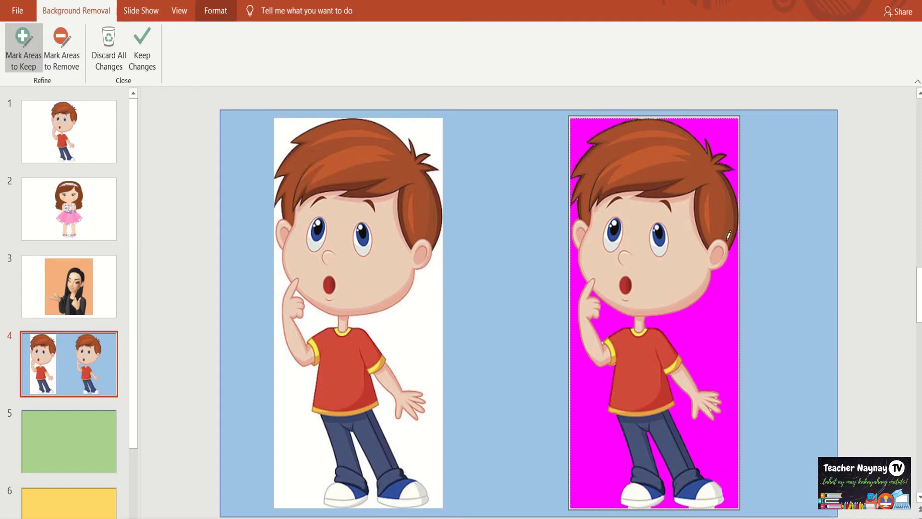
left_click(142, 57)
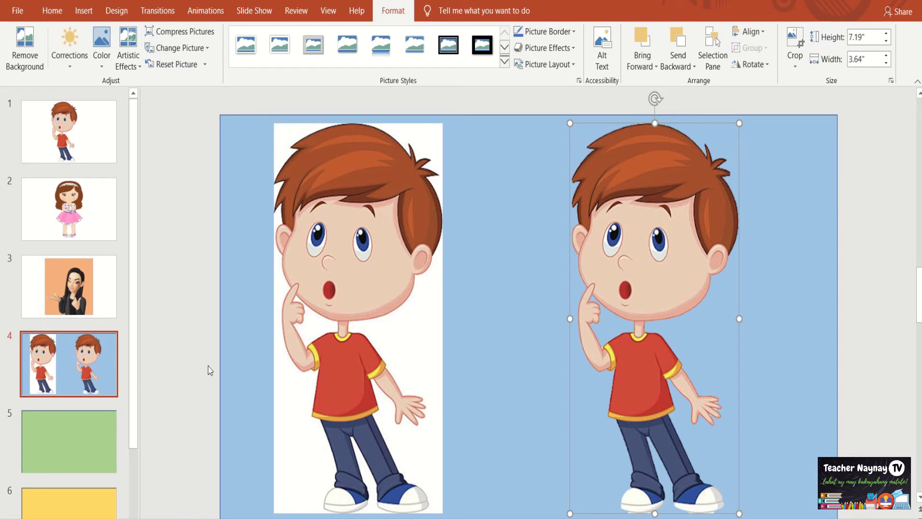
- Copy the girl picture from slide 2
left_click(73, 211)
left_click(555, 294)
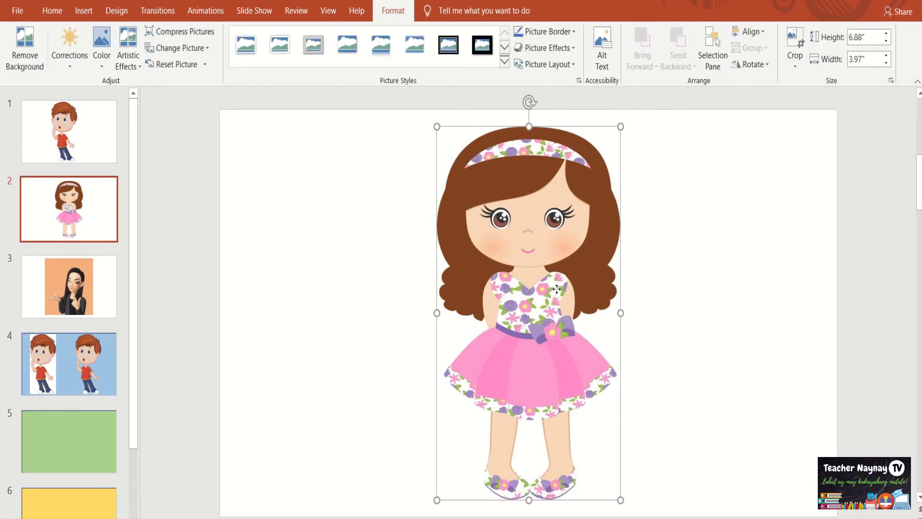
right_click(555, 293)
left_click(569, 315)
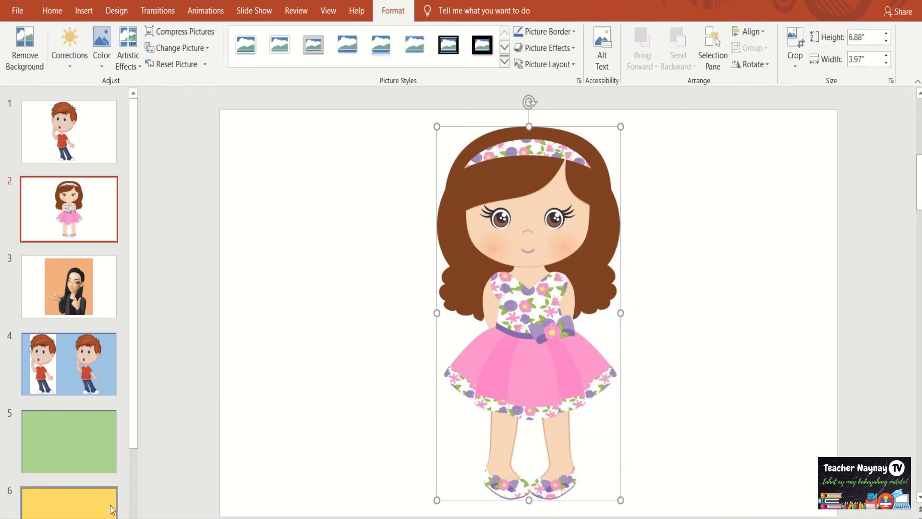
- Paste two girl copies on green slide 5, one on the left and one on the right
left_click(86, 447)
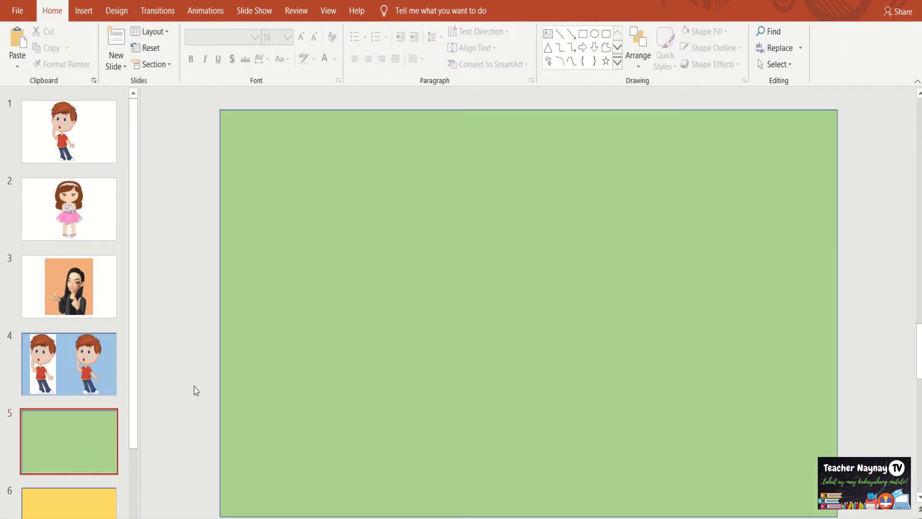
right_click(350, 290)
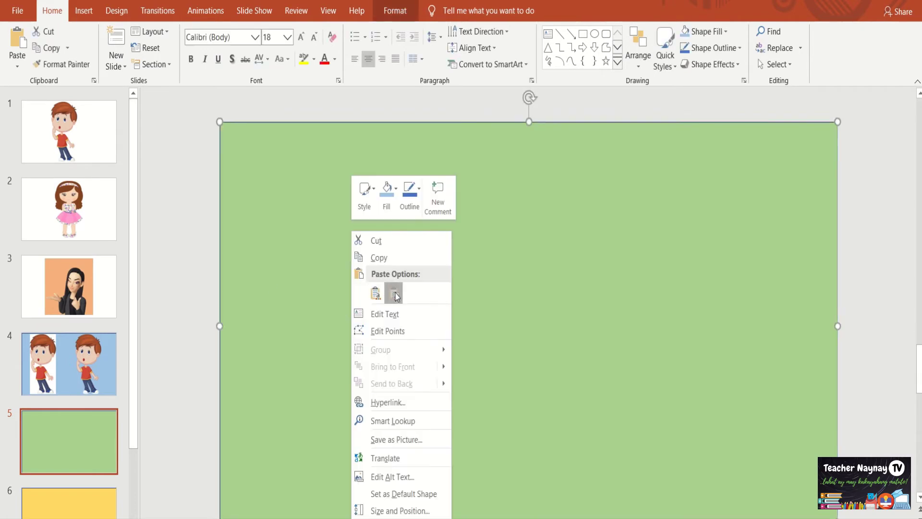
left_click(393, 294)
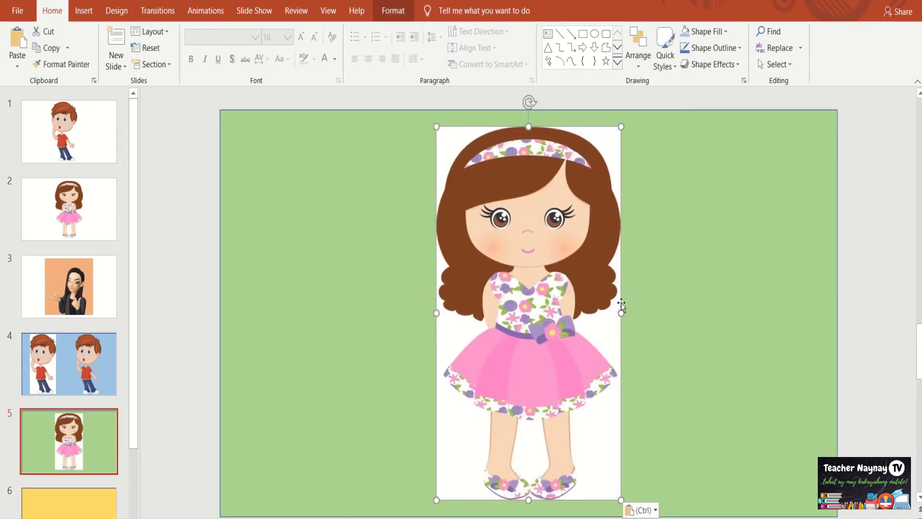
left_click_drag(543, 370, 387, 370)
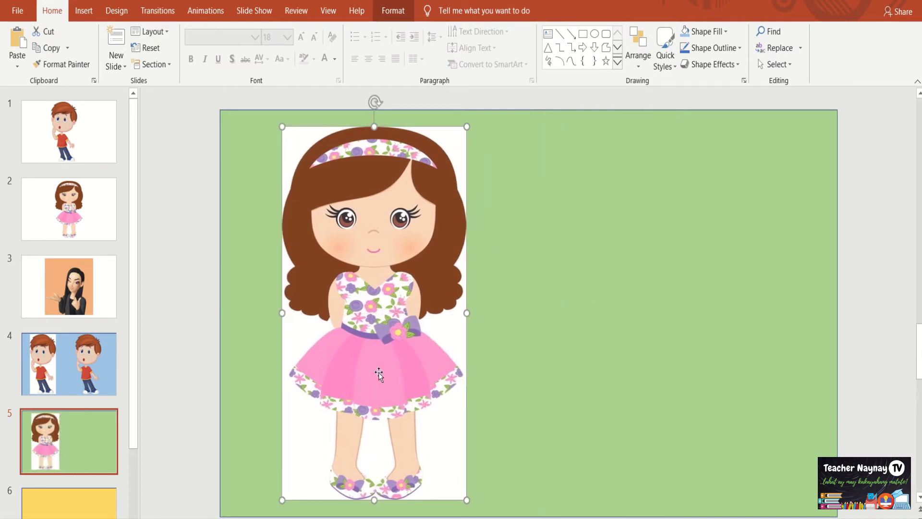
right_click(386, 316)
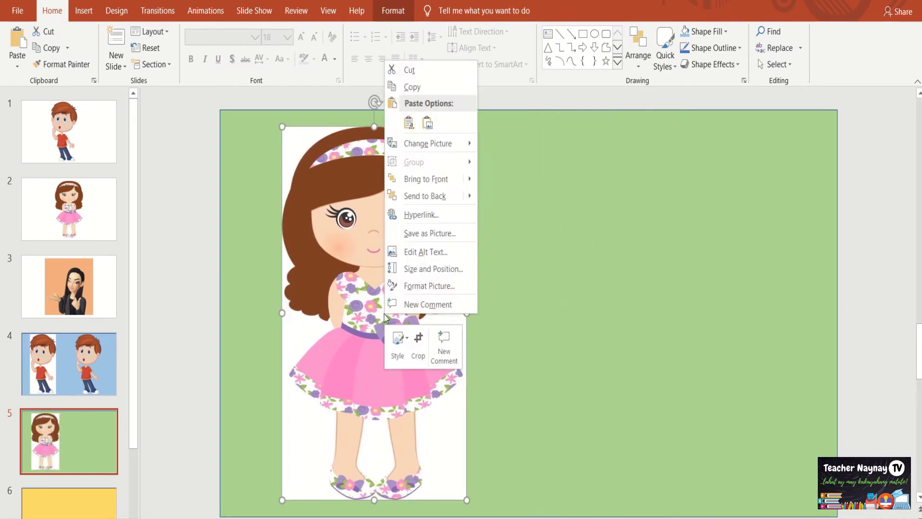
left_click(428, 123)
left_click_drag(551, 286, 676, 278)
left_click(863, 321)
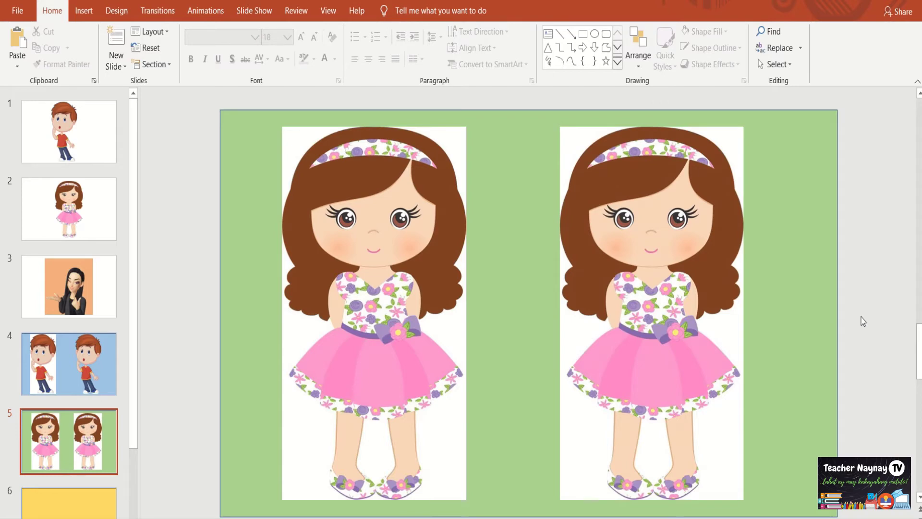
left_click(673, 315)
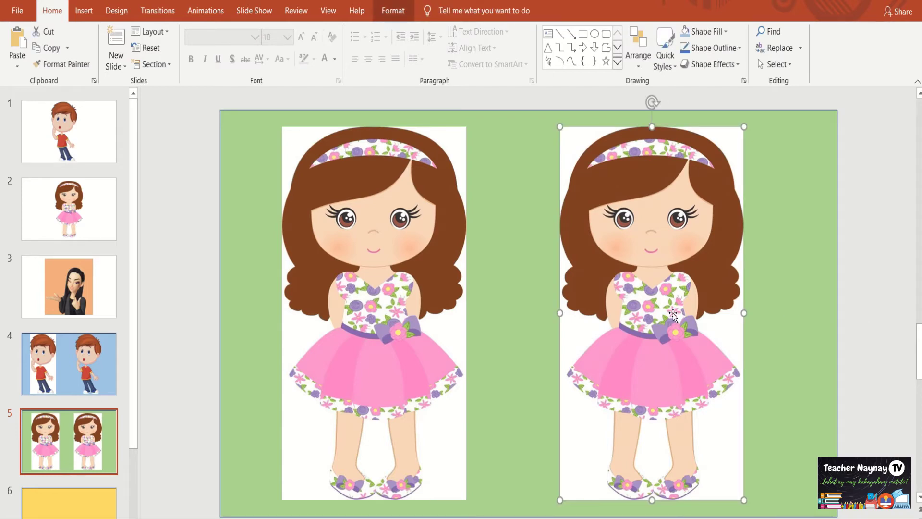
- Start Remove Background on the right girl and mark her hair, face and dress top to keep
left_click(399, 13)
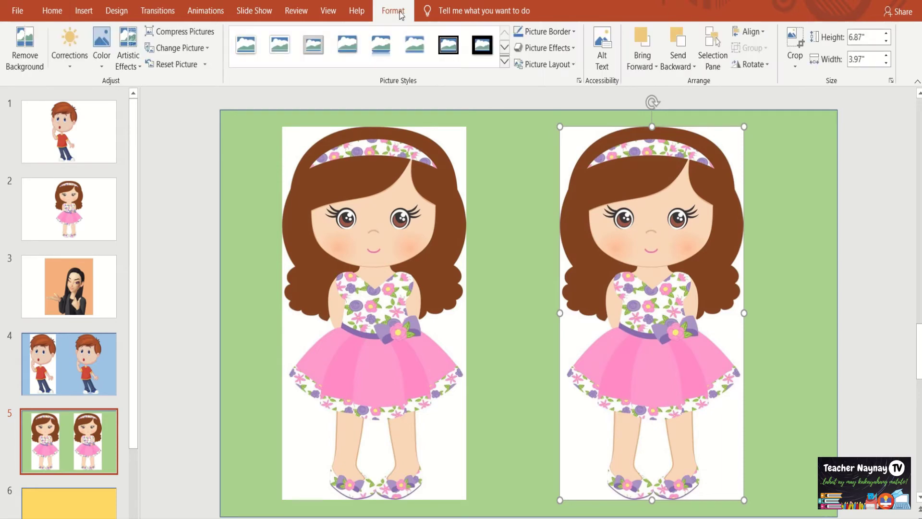
left_click(23, 41)
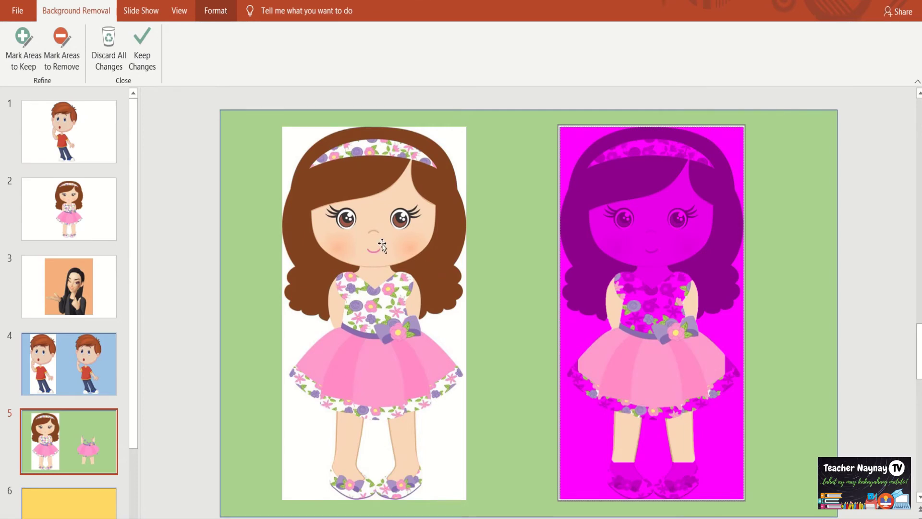
left_click(21, 41)
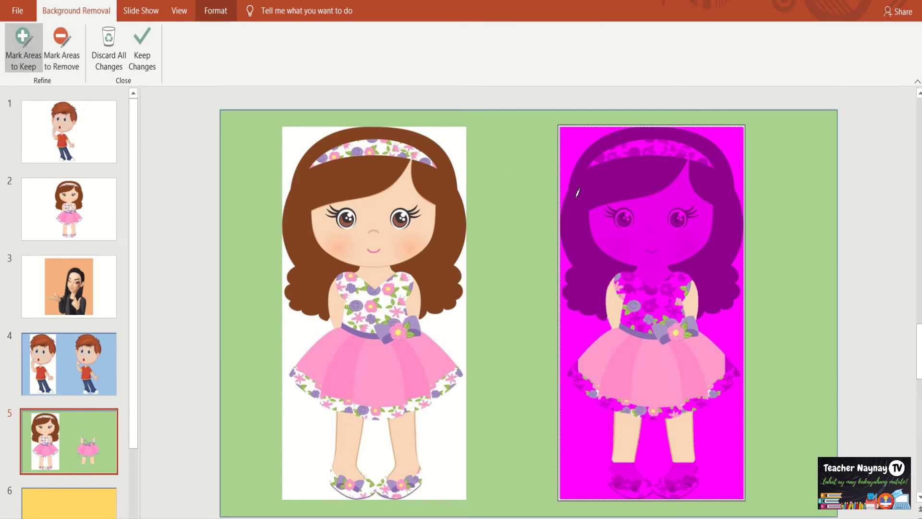
mouse_move(577, 193)
left_mouse_down()
mouse_move(592, 294)
mouse_move(585, 291)
mouse_move(620, 286)
mouse_move(637, 301)
mouse_move(680, 306)
left_mouse_up()
mouse_move(694, 275)
left_mouse_down()
mouse_move(648, 322)
mouse_move(620, 290)
mouse_move(670, 264)
mouse_move(639, 200)
mouse_move(658, 225)
mouse_move(713, 232)
mouse_move(724, 302)
mouse_move(725, 222)
mouse_move(707, 262)
mouse_move(687, 269)
mouse_move(721, 211)
mouse_move(694, 192)
mouse_move(720, 217)
left_mouse_up()
left_click_drag(672, 168, 600, 191)
mouse_move(649, 139)
left_mouse_down()
mouse_move(595, 154)
mouse_move(598, 230)
left_mouse_up()
mouse_move(591, 163)
left_mouse_down()
mouse_move(572, 218)
mouse_move(590, 302)
mouse_move(598, 299)
left_mouse_up()
- Mark the girl's cheek, eyes, headband and remaining hair as areas to keep
left_click_drag(607, 245, 632, 247)
left_click_drag(622, 213, 632, 226)
left_click_drag(674, 205, 688, 219)
left_click_drag(675, 202, 696, 215)
mouse_move(642, 140)
left_mouse_down()
mouse_move(693, 144)
mouse_move(603, 142)
mouse_move(650, 129)
mouse_move(692, 141)
mouse_move(715, 166)
left_mouse_up()
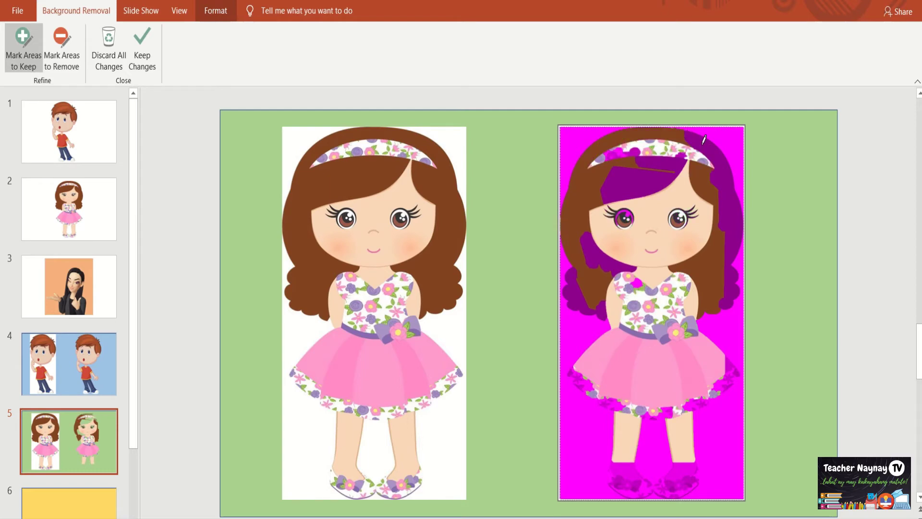
mouse_move(704, 139)
left_mouse_down()
mouse_move(727, 185)
mouse_move(735, 300)
left_mouse_up()
left_click_drag(727, 174, 715, 144)
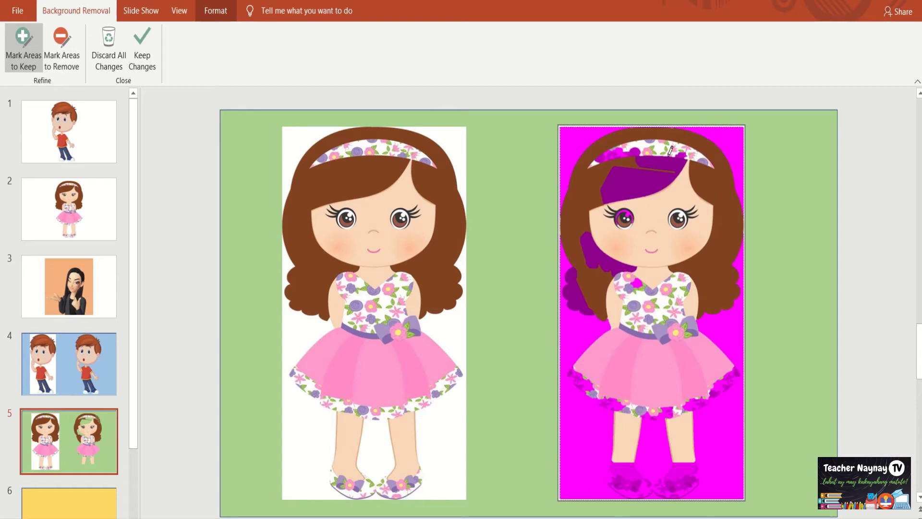
mouse_move(626, 150)
left_mouse_down()
mouse_move(686, 147)
mouse_move(622, 187)
left_mouse_up()
mouse_move(684, 156)
left_mouse_down()
mouse_move(654, 185)
mouse_move(610, 193)
left_mouse_up()
left_click(623, 143)
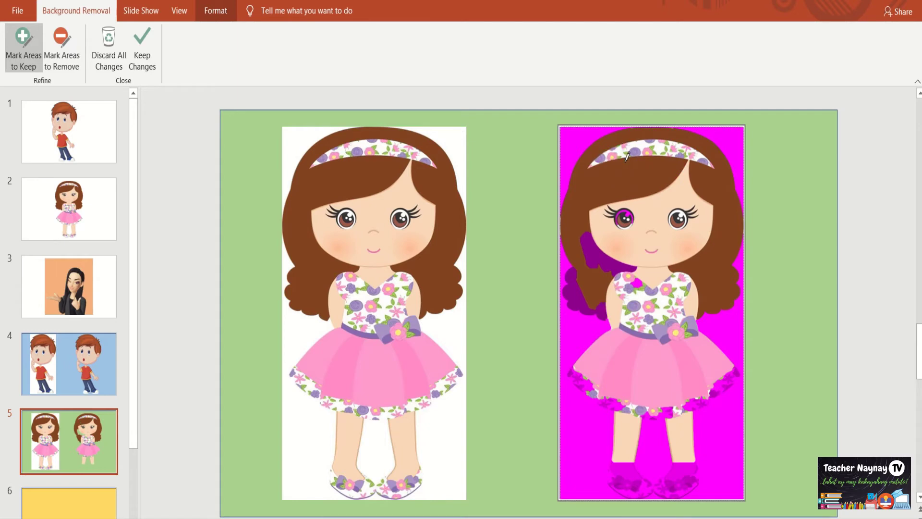
- Keep the left hair curls, skirt hem and both shoes, then apply the background removal
left_click_drag(587, 243, 598, 254)
left_click_drag(621, 212, 639, 213)
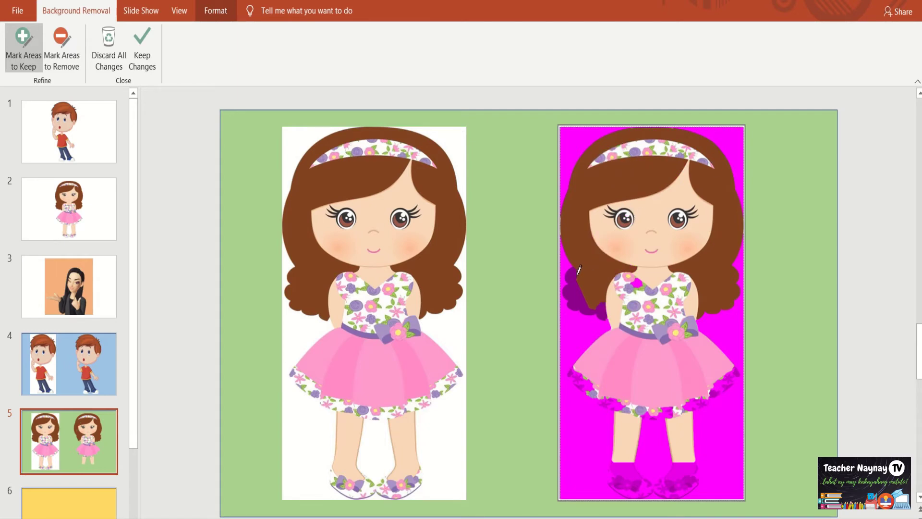
mouse_move(579, 270)
left_mouse_down()
mouse_move(572, 287)
mouse_move(592, 309)
mouse_move(601, 306)
left_mouse_up()
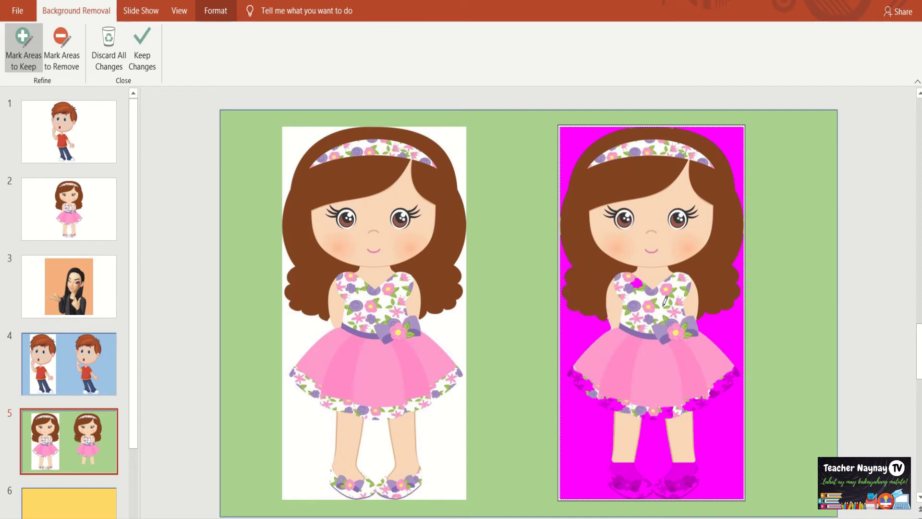
mouse_move(733, 374)
left_mouse_down()
mouse_move(675, 409)
mouse_move(716, 395)
mouse_move(741, 370)
left_mouse_up()
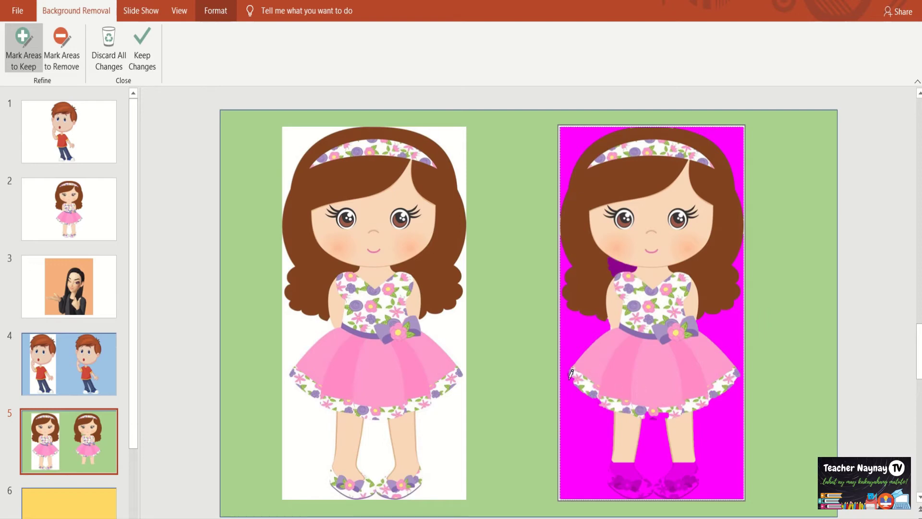
left_click_drag(574, 382, 606, 390)
left_click_drag(648, 415, 682, 414)
mouse_move(625, 260)
left_mouse_down()
mouse_move(610, 261)
mouse_move(626, 259)
left_mouse_up()
mouse_move(624, 454)
left_mouse_down()
mouse_move(622, 483)
mouse_move(638, 480)
left_mouse_up()
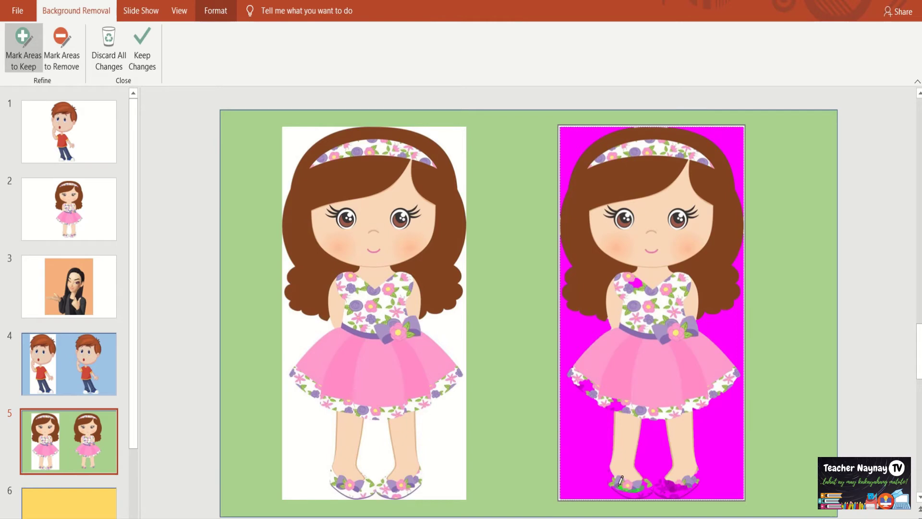
mouse_move(611, 469)
left_mouse_down()
mouse_move(612, 485)
mouse_move(645, 492)
mouse_move(669, 485)
left_mouse_up()
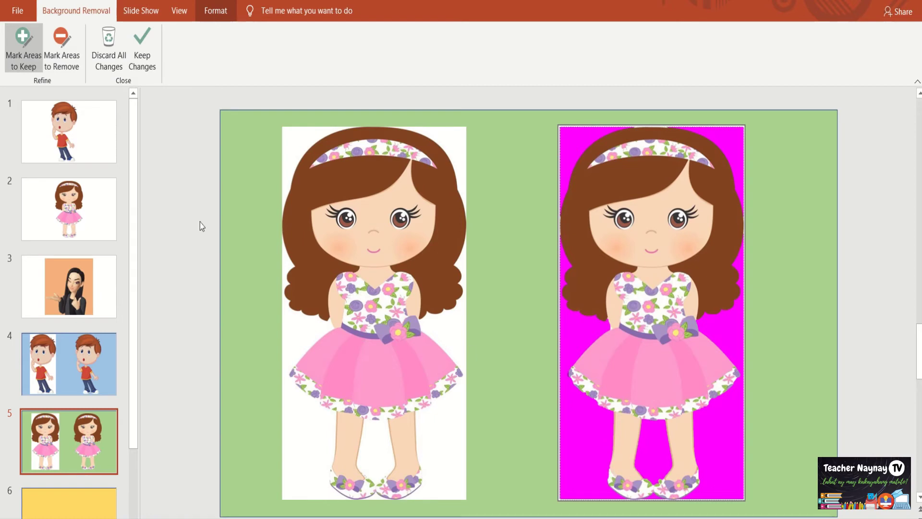
left_click(152, 61)
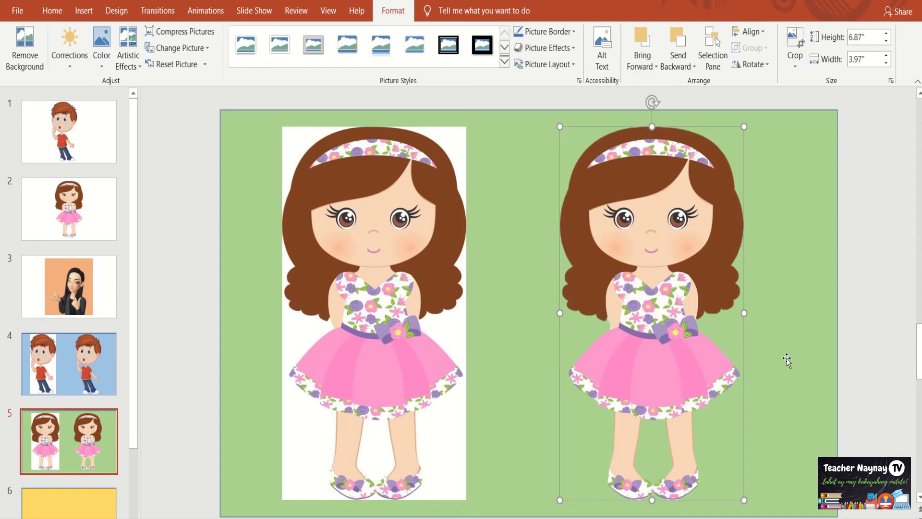
- Copy the avatar picture from slide 3
left_click(193, 304)
left_click(72, 282)
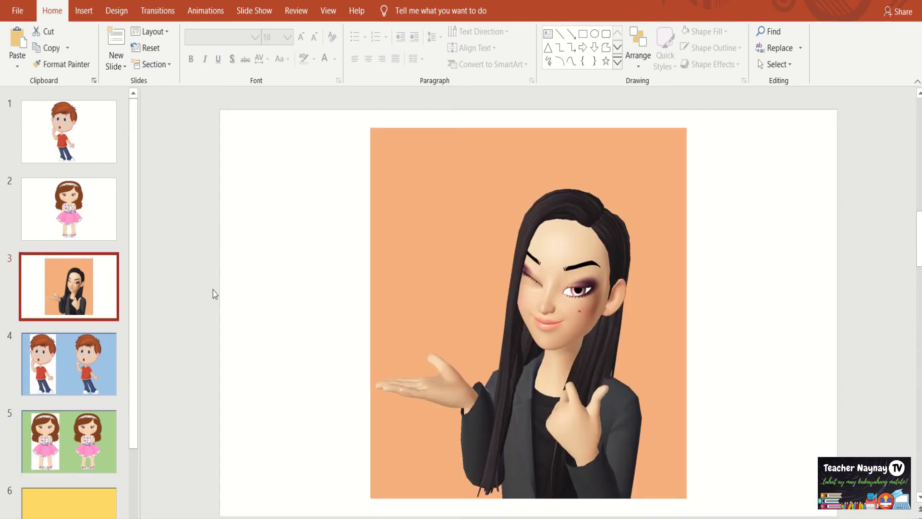
right_click(437, 270)
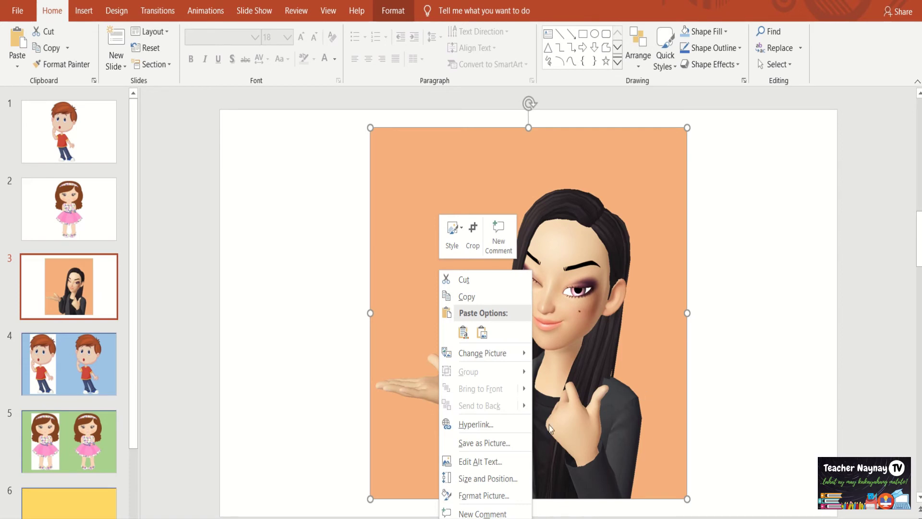
left_click(585, 364)
right_click(585, 364)
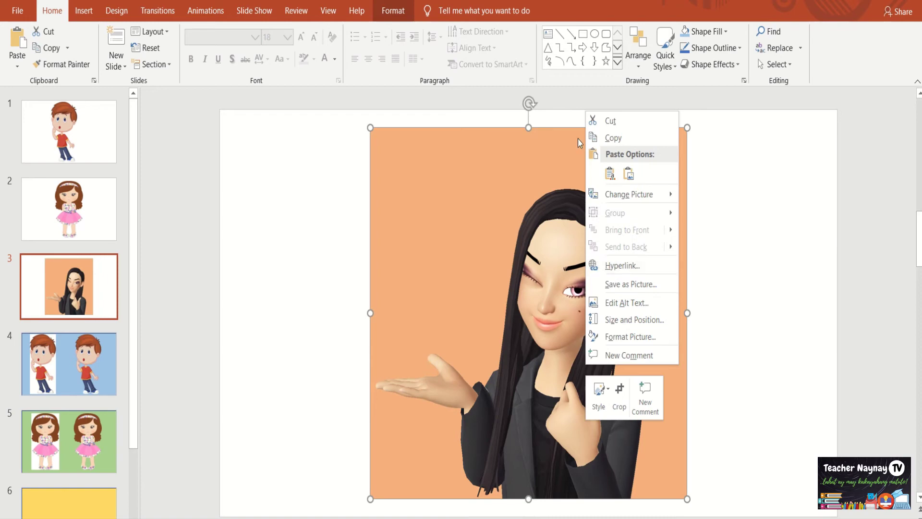
left_click(607, 137)
- Paste the avatar on yellow slide 6, shrink it and move it to the left side
left_click(101, 510)
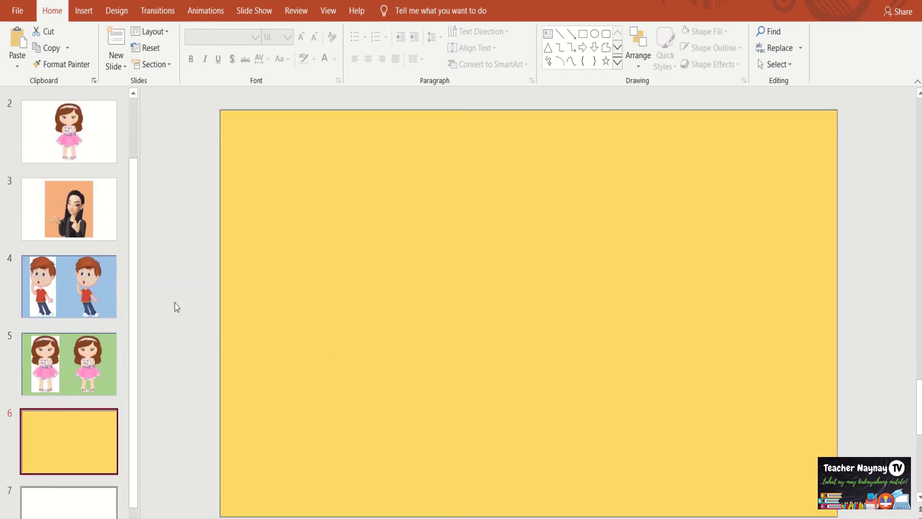
left_click(404, 302)
right_click(403, 302)
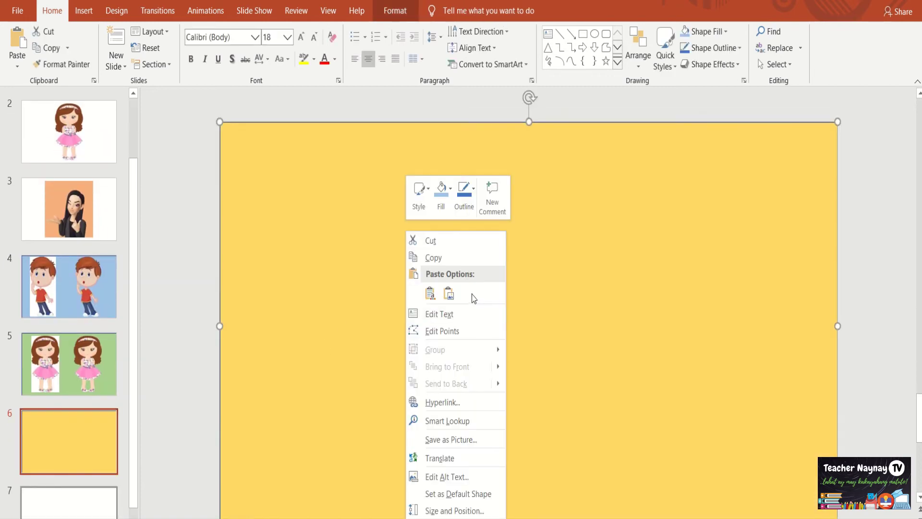
left_click(445, 301)
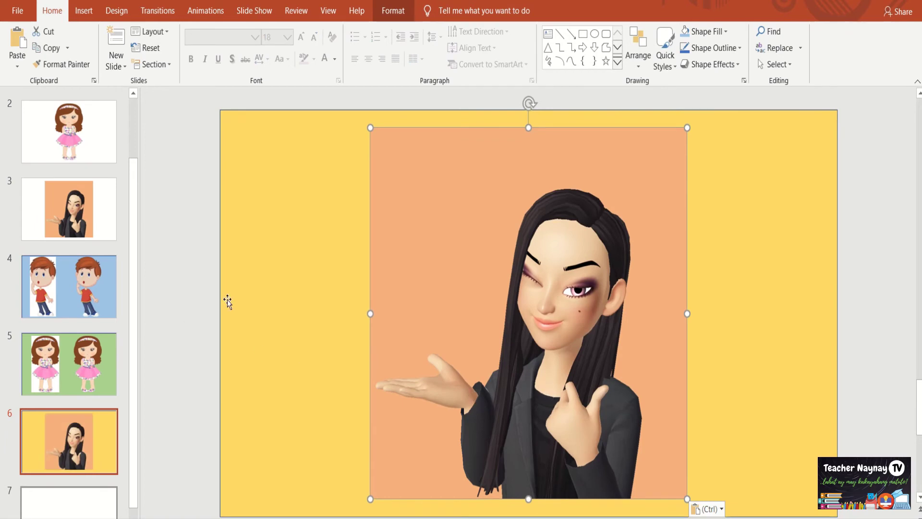
left_click(191, 314)
left_click_drag(500, 318, 511, 319)
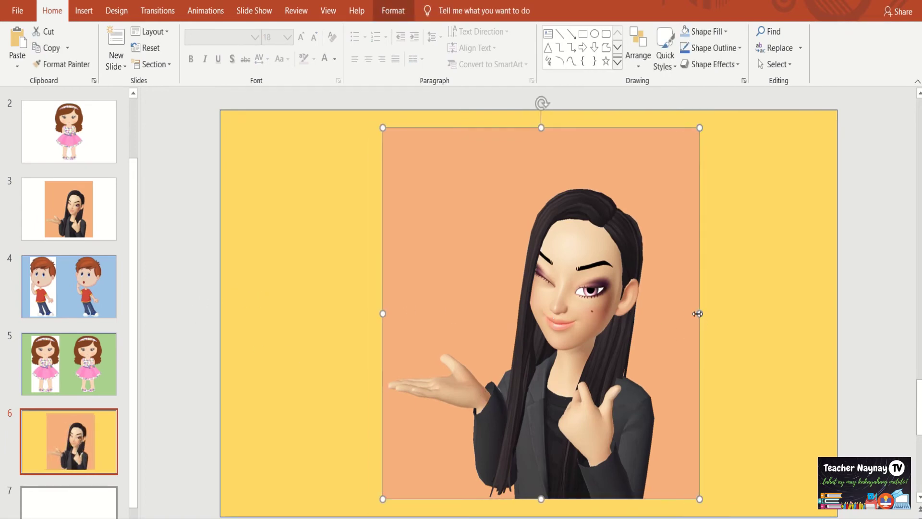
left_click_drag(700, 313, 665, 313)
left_click_drag(665, 498, 653, 481)
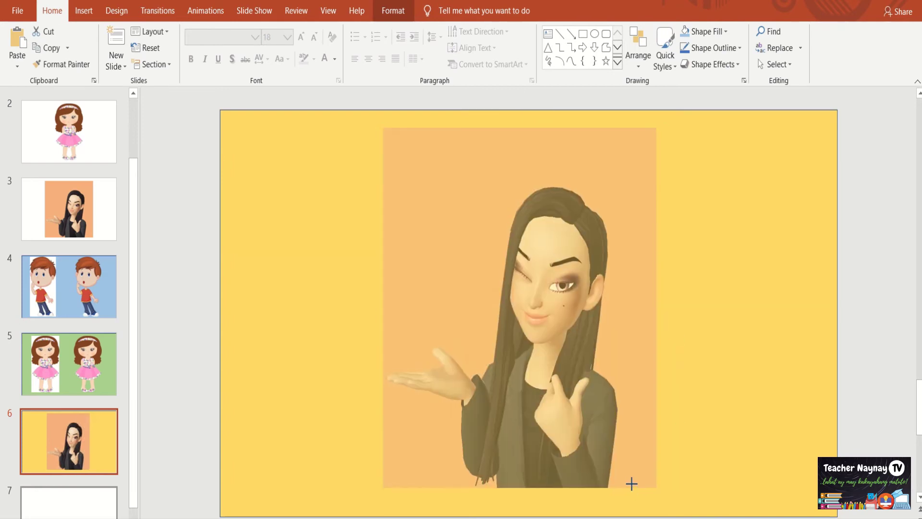
left_click_drag(576, 419, 427, 425)
- Duplicate the resized avatar and place the copy to the right of the original
right_click(452, 402)
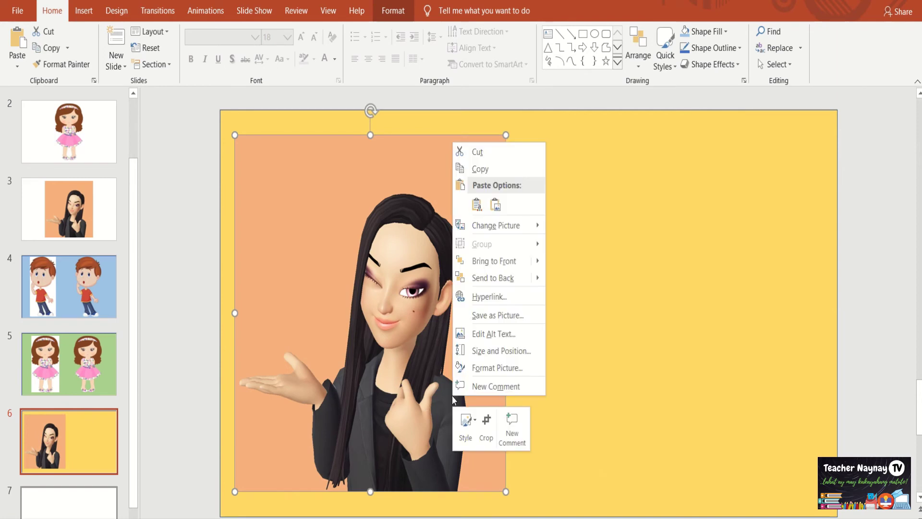
left_click(625, 306)
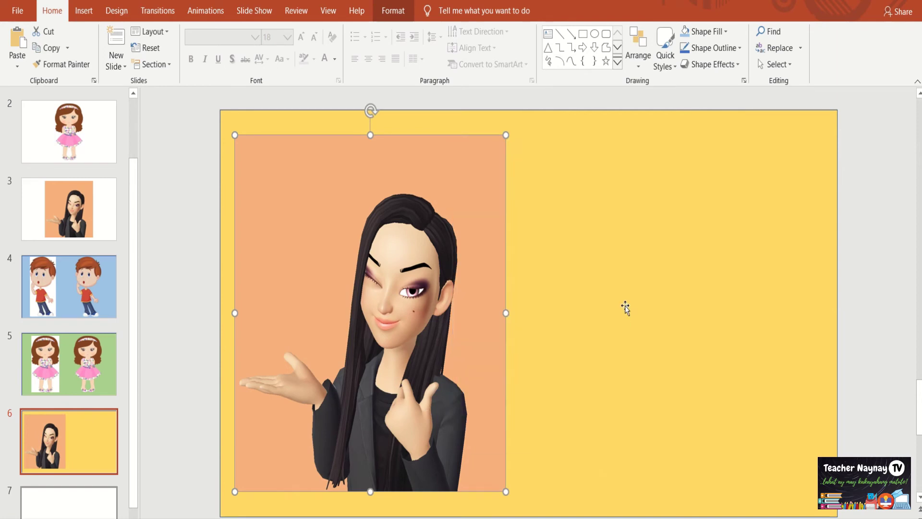
key("ctrl+v")
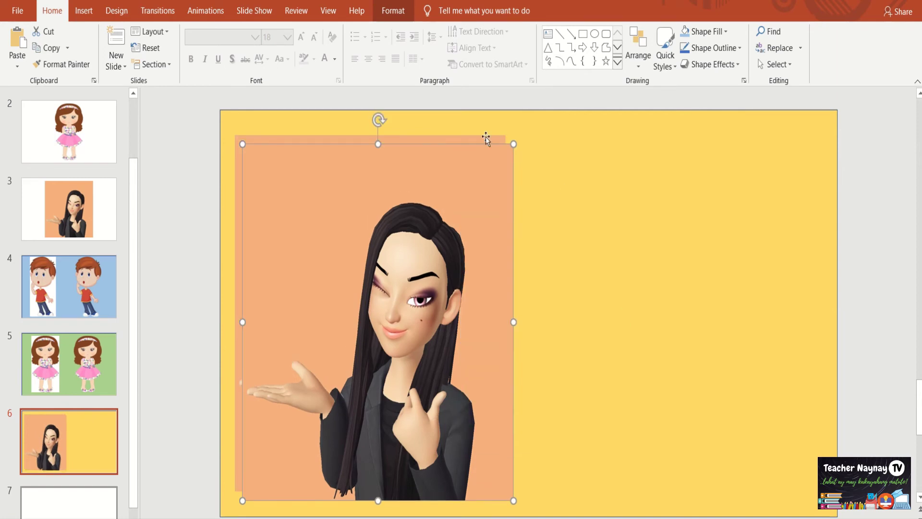
left_click_drag(341, 342, 627, 332)
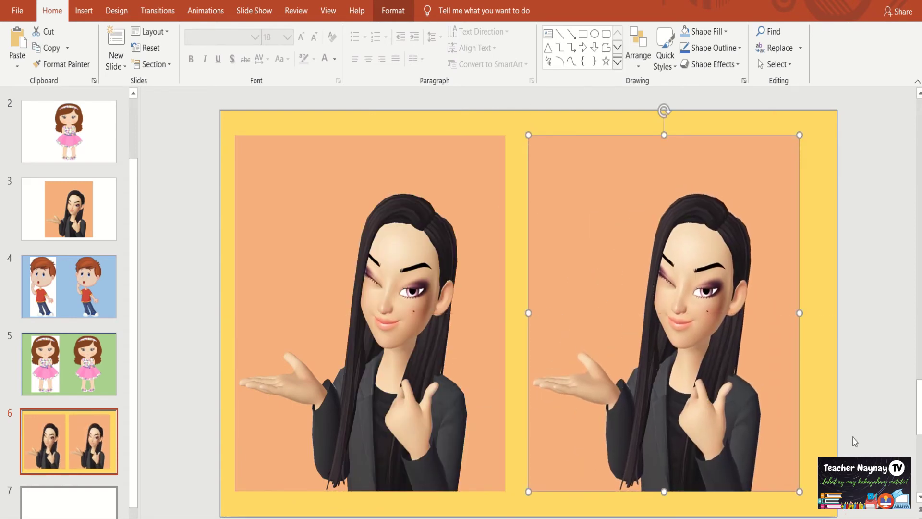
- Remove the right avatar's orange background, keeping her outstretched hand and the jacket's lower edge
left_click(844, 414)
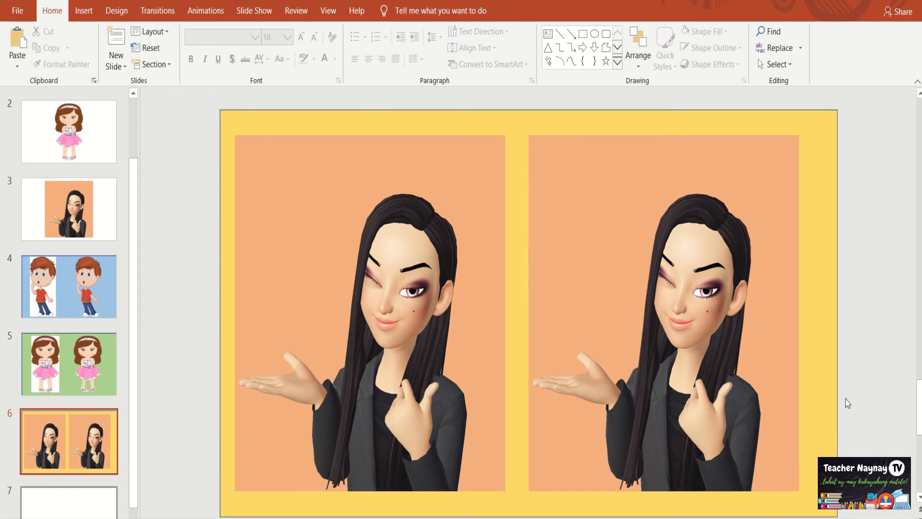
left_click(678, 320)
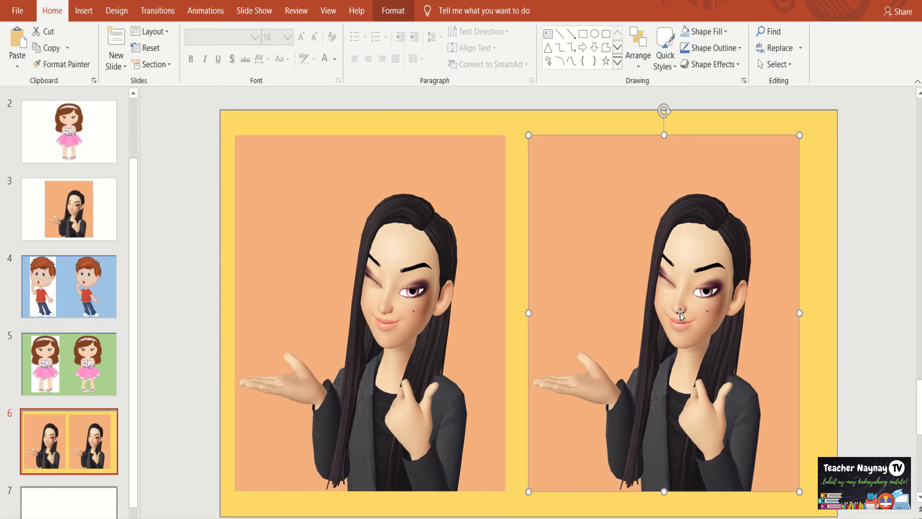
left_click(393, 10)
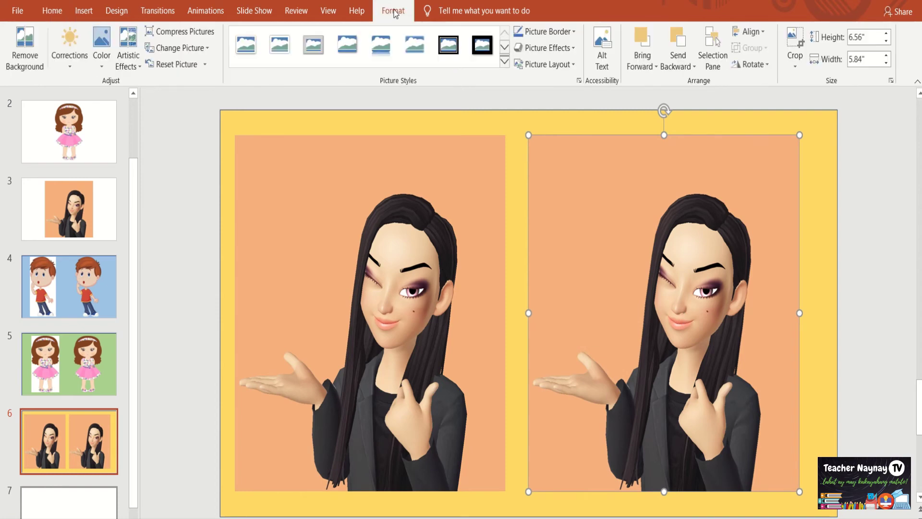
left_click(26, 41)
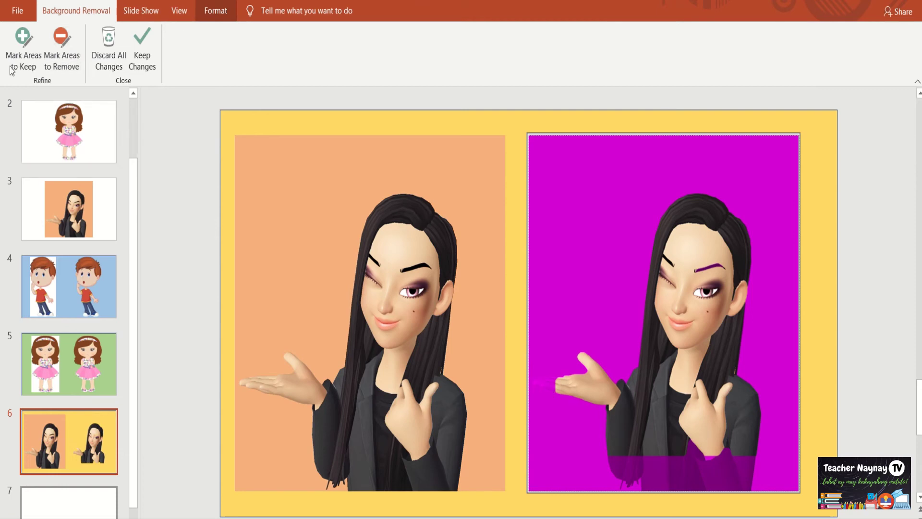
left_click(23, 48)
mouse_move(552, 380)
left_mouse_down()
mouse_move(562, 375)
mouse_move(553, 380)
left_mouse_up()
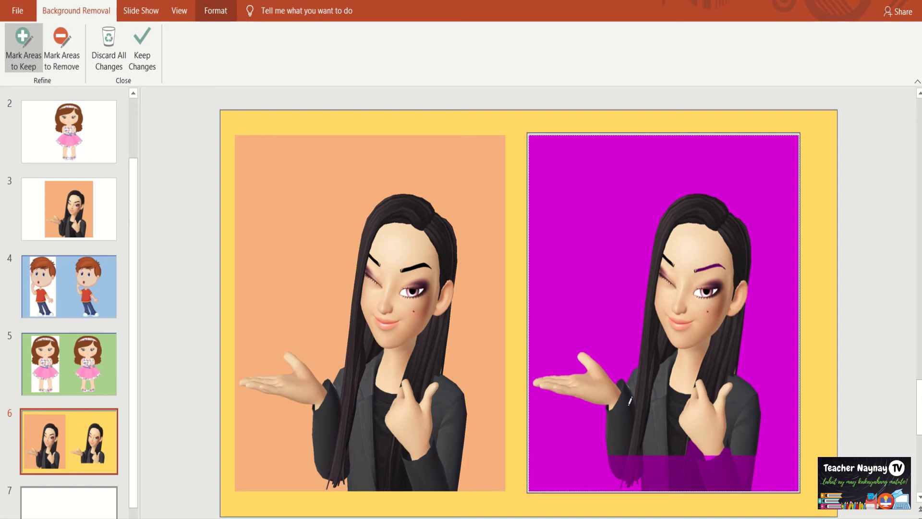
mouse_move(621, 452)
left_mouse_down()
mouse_move(627, 464)
mouse_move(657, 453)
mouse_move(639, 475)
left_mouse_up()
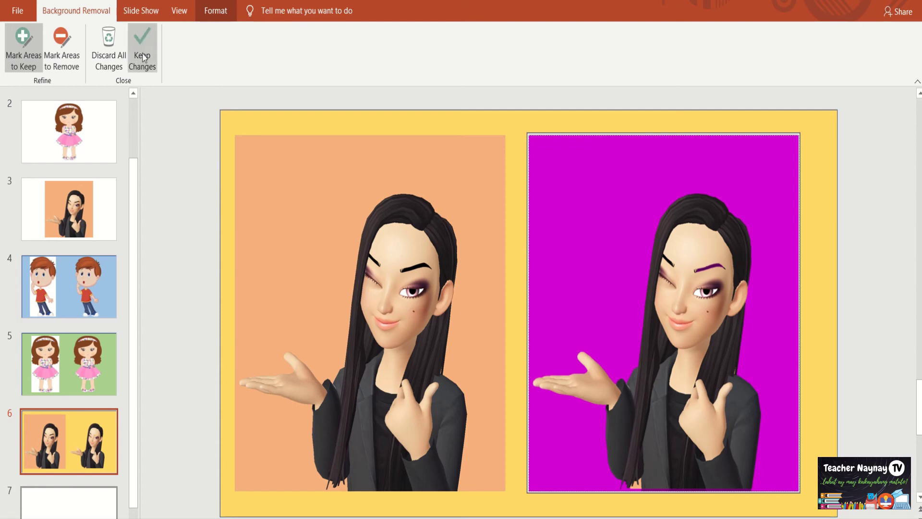
left_click(143, 56)
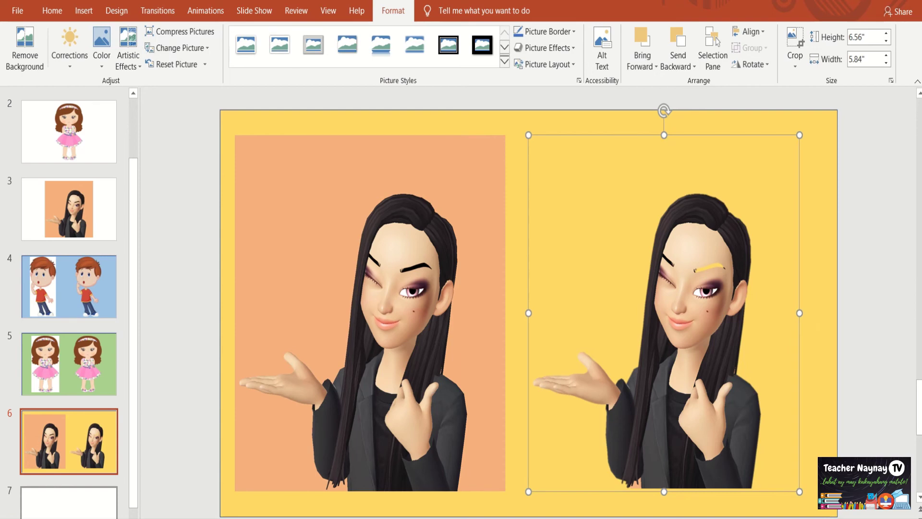
- Redo the right avatar's background removal on slide 6, marking her right eyebrow, sleeve and bottom jacket strip to keep
left_click(25, 48)
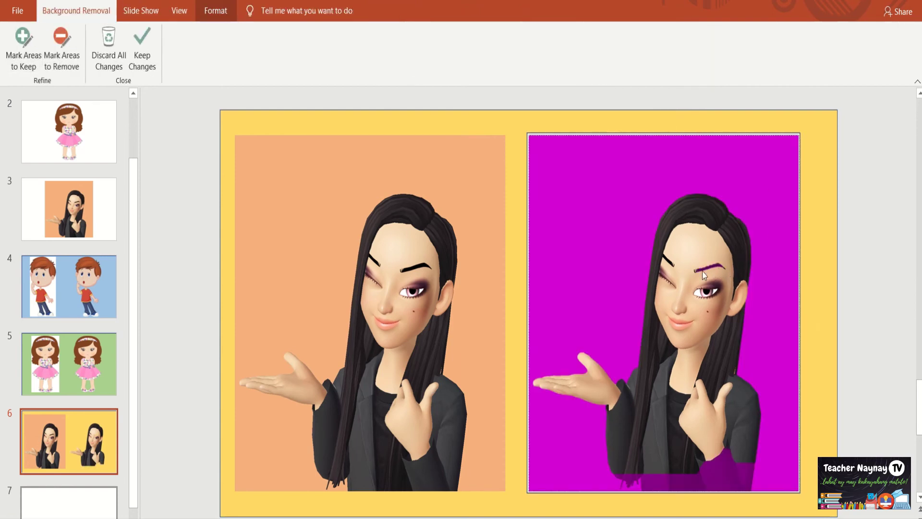
left_click_drag(719, 265, 718, 265)
left_click(17, 57)
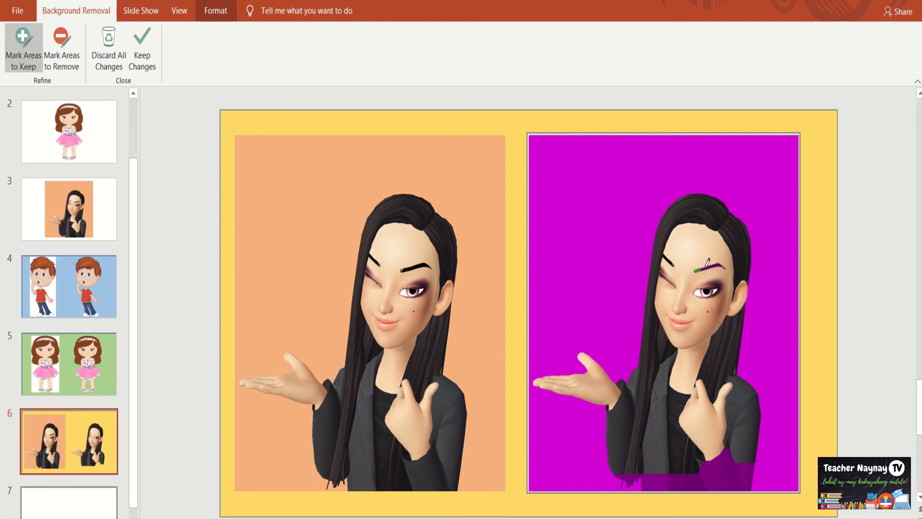
left_click_drag(697, 270, 725, 262)
mouse_move(749, 461)
left_mouse_down()
mouse_move(740, 484)
mouse_move(726, 462)
mouse_move(733, 451)
left_mouse_up()
mouse_move(664, 480)
left_mouse_down()
mouse_move(747, 484)
mouse_move(731, 478)
left_mouse_up()
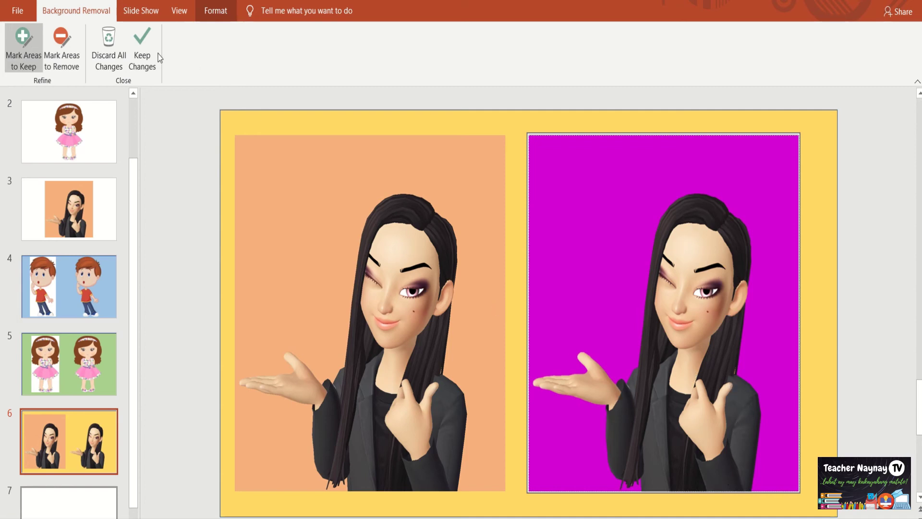
left_click(142, 54)
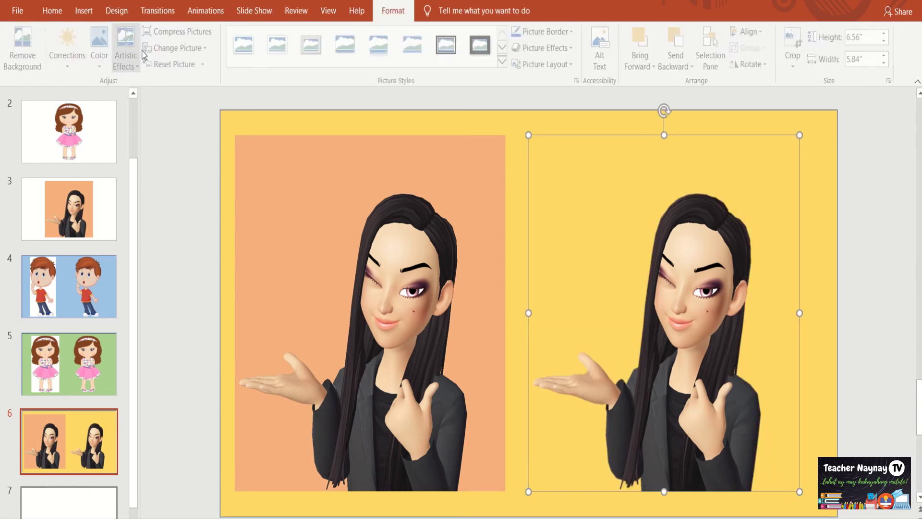
left_click(884, 344)
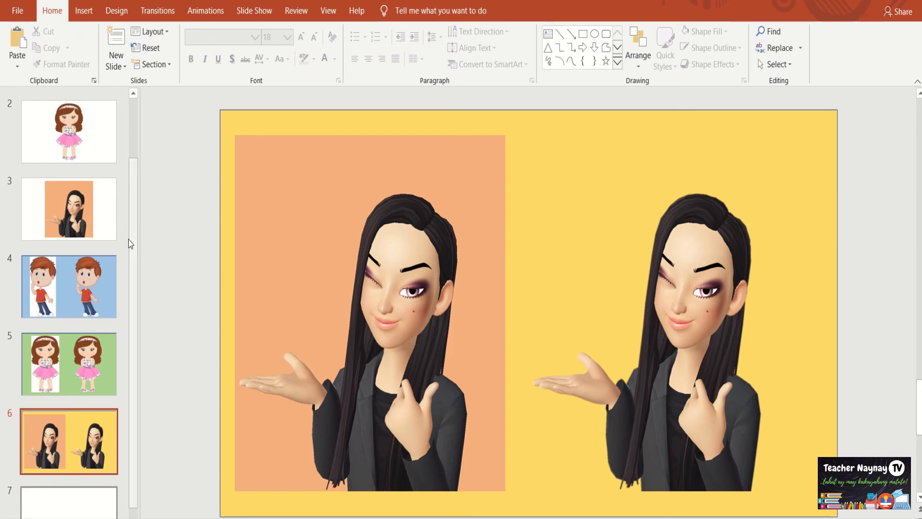
scroll(136, 254, "down", 1)
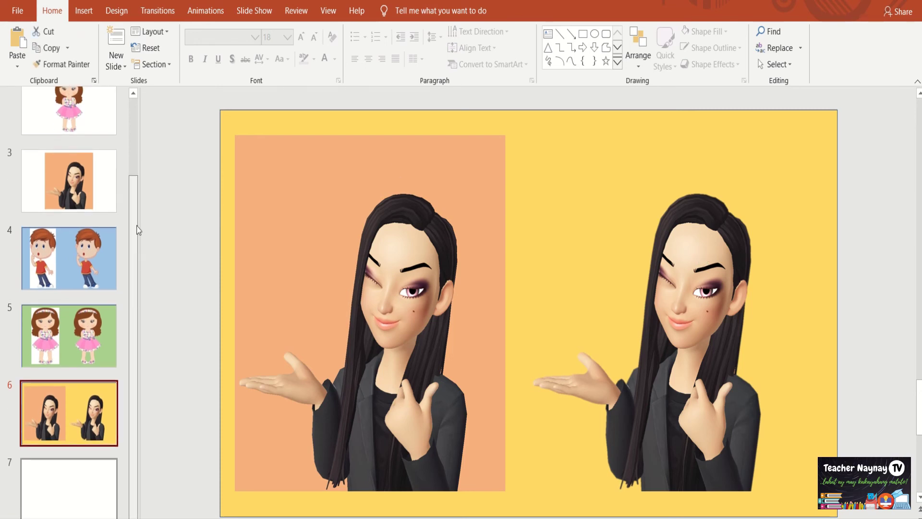
scroll(138, 229, "up", 3)
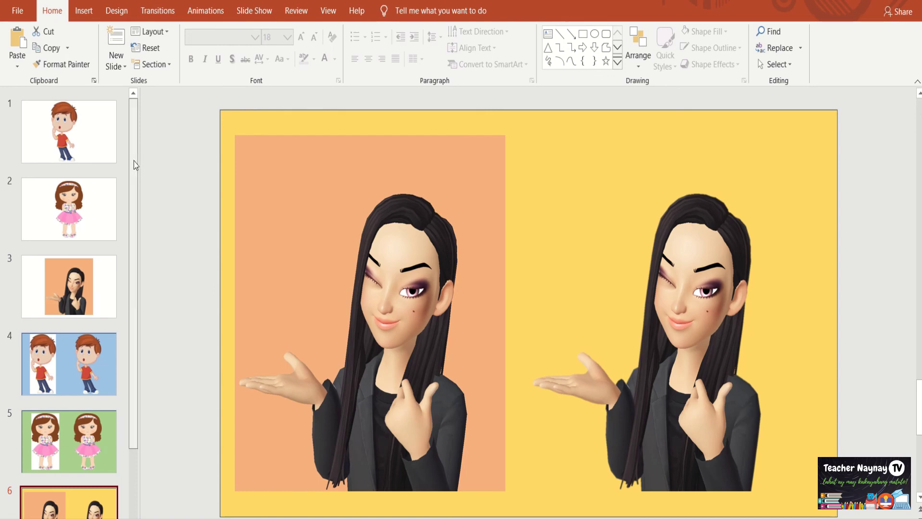
scroll(138, 214, "down", 2)
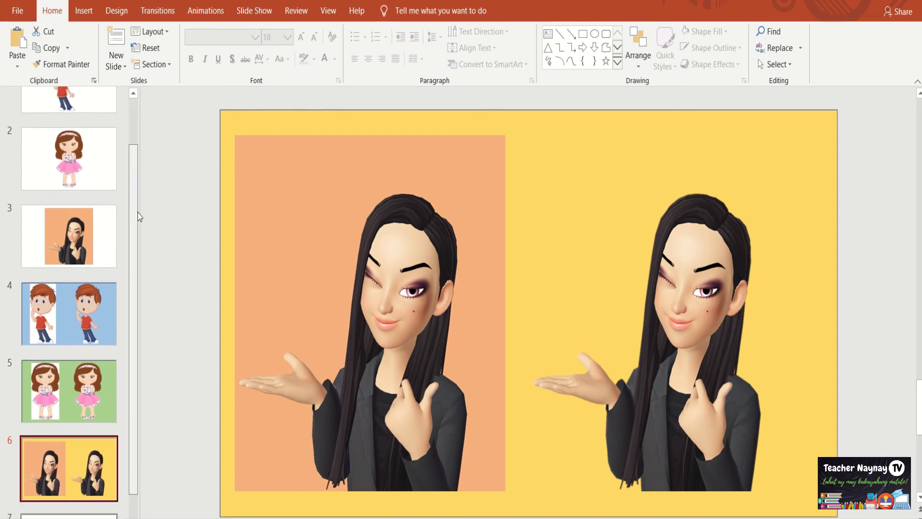
left_click(134, 139)
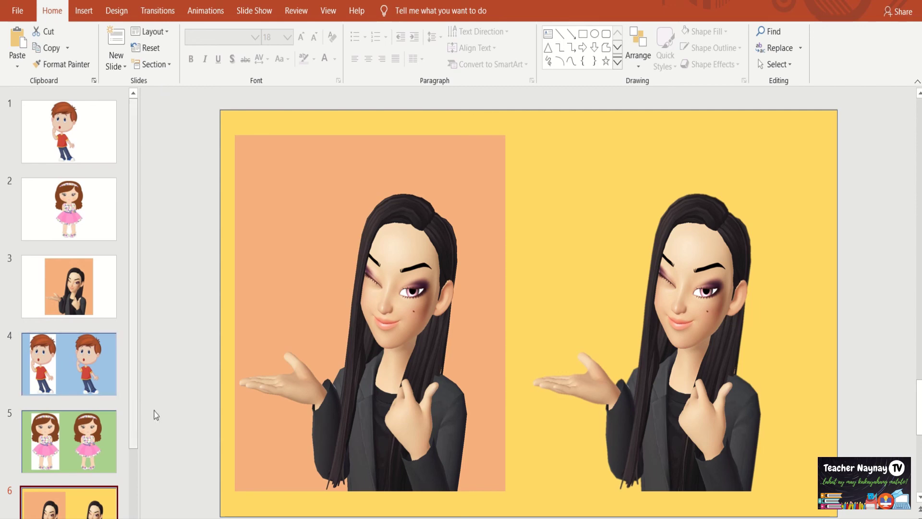
scroll(135, 488, "down", 3)
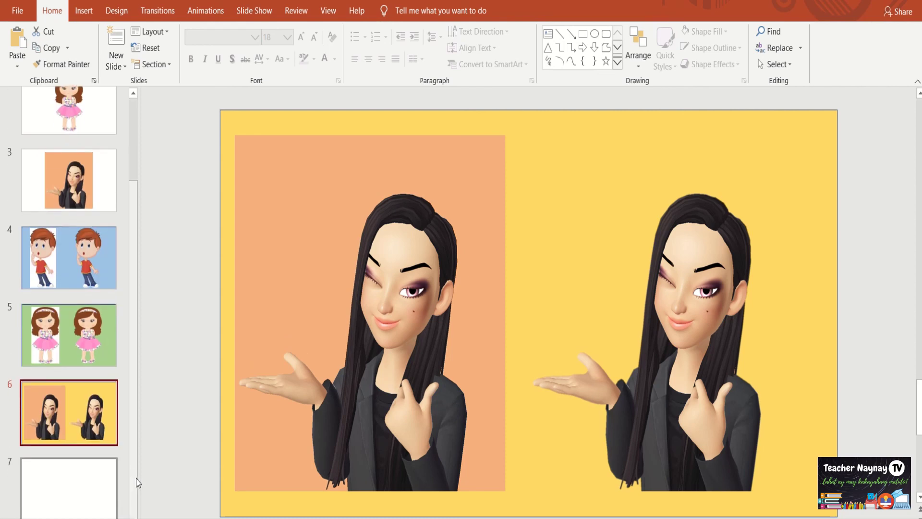
scroll(139, 401, "up", 3)
scroll(142, 443, "down", 3)
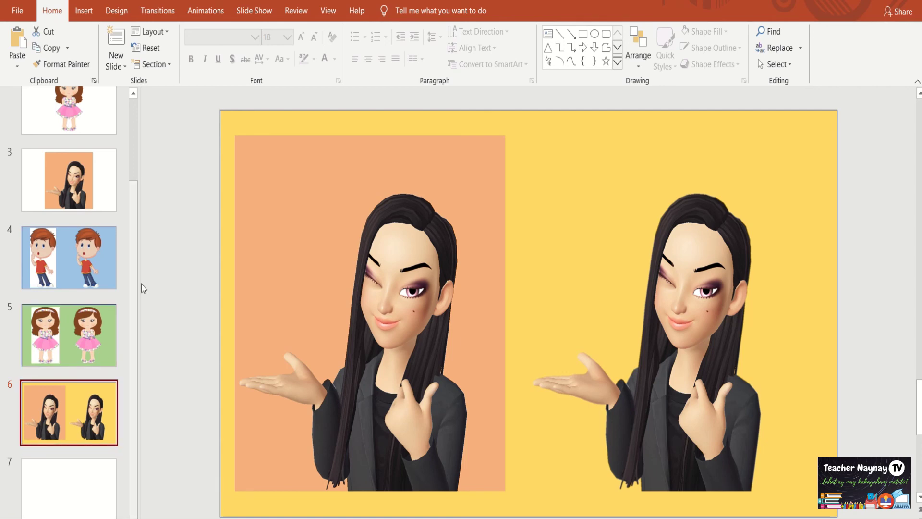
left_click(133, 144)
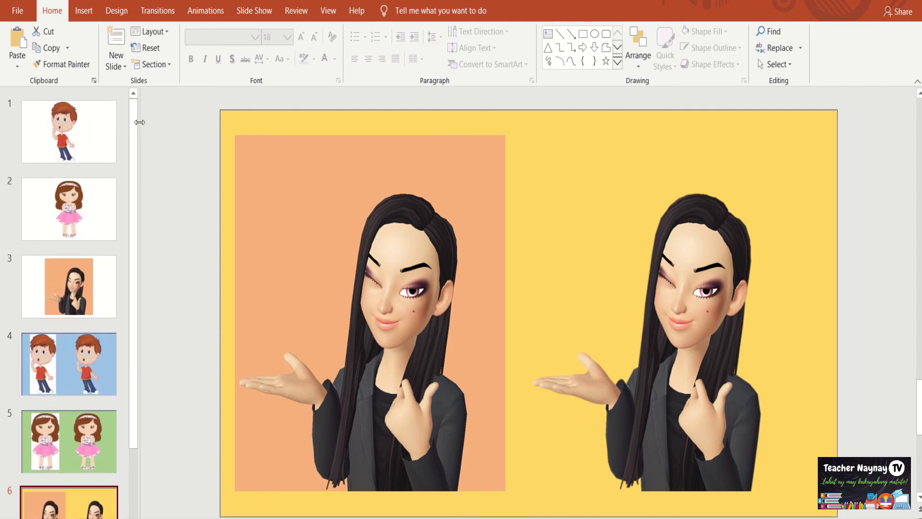